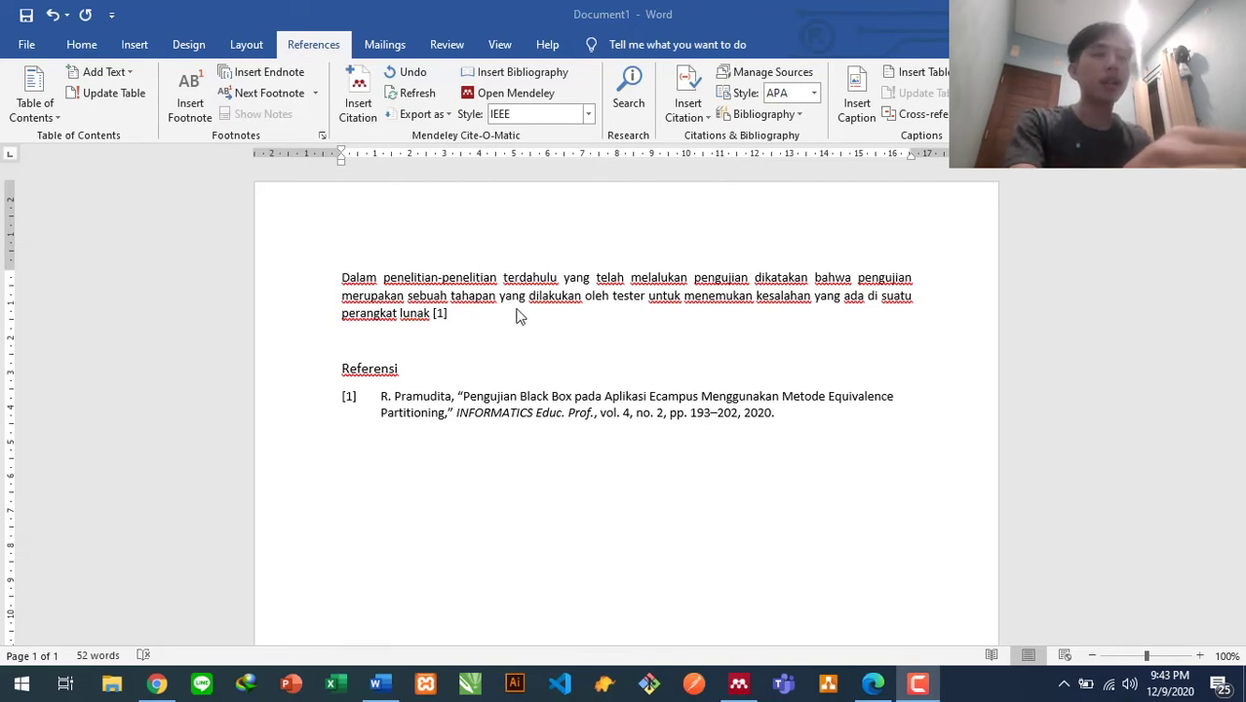
Examine the in-text citation [1] and its matching number in the Referensi list.
click(467, 307)
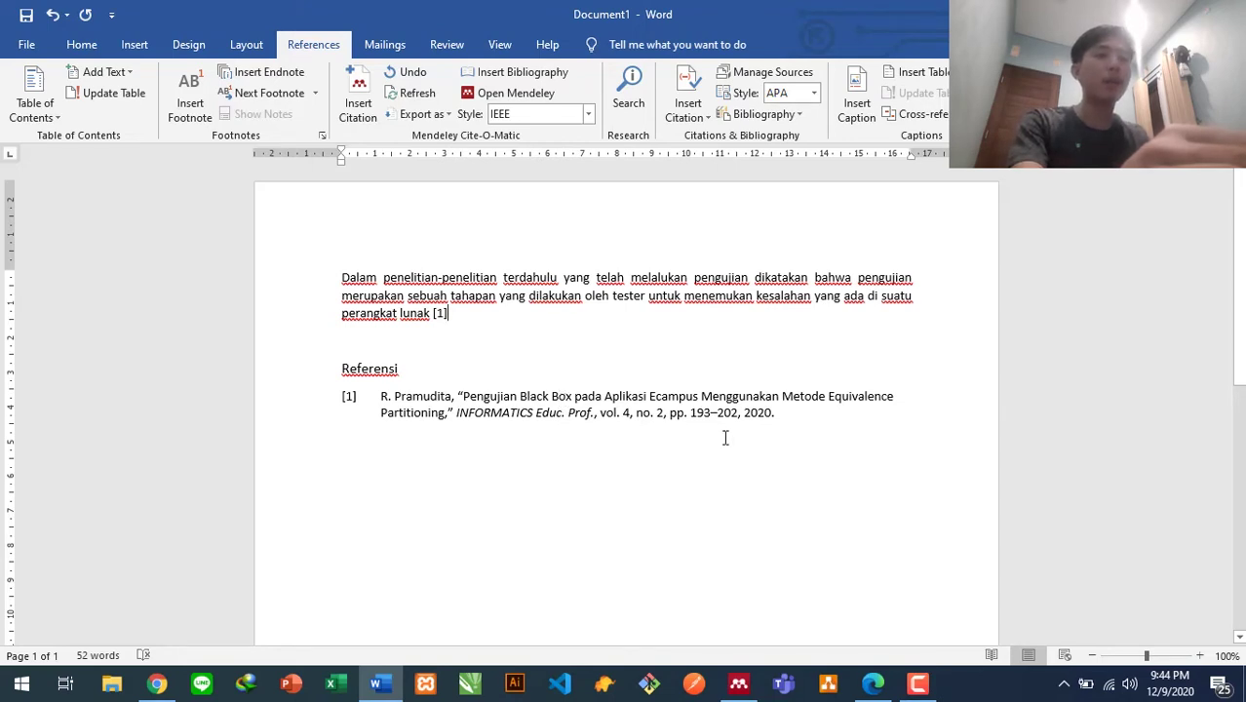
click(345, 399)
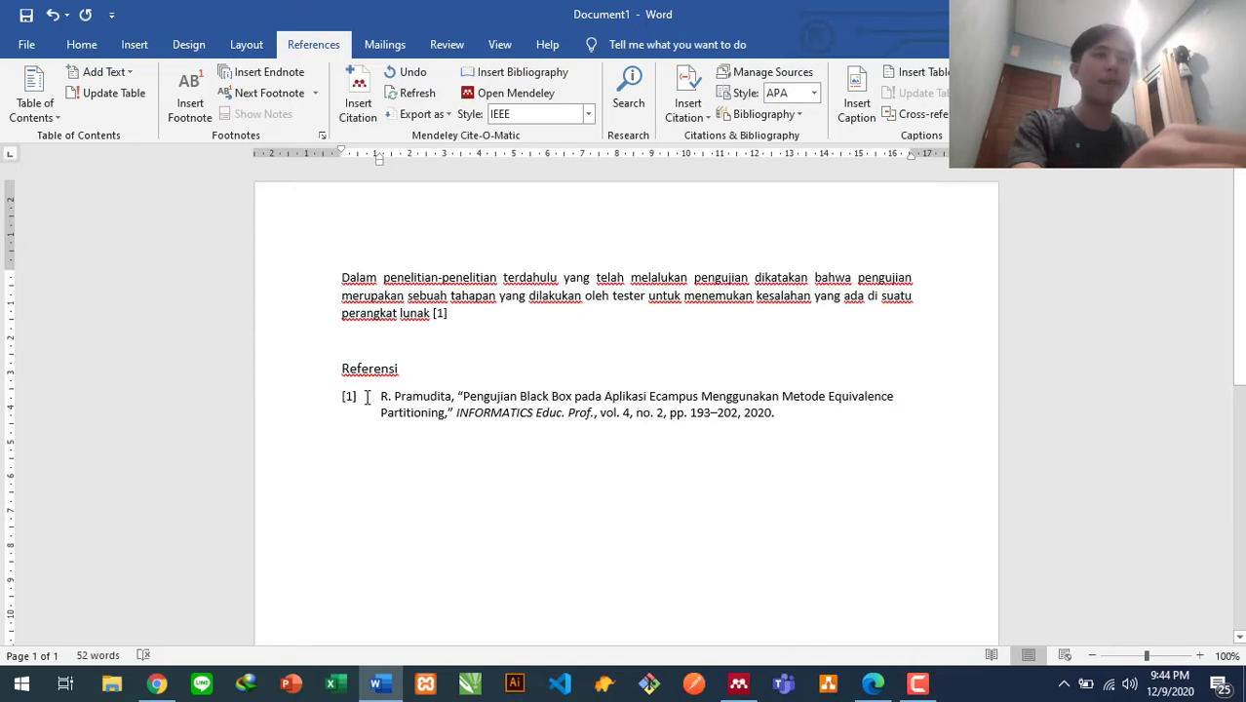
double_click(349, 396)
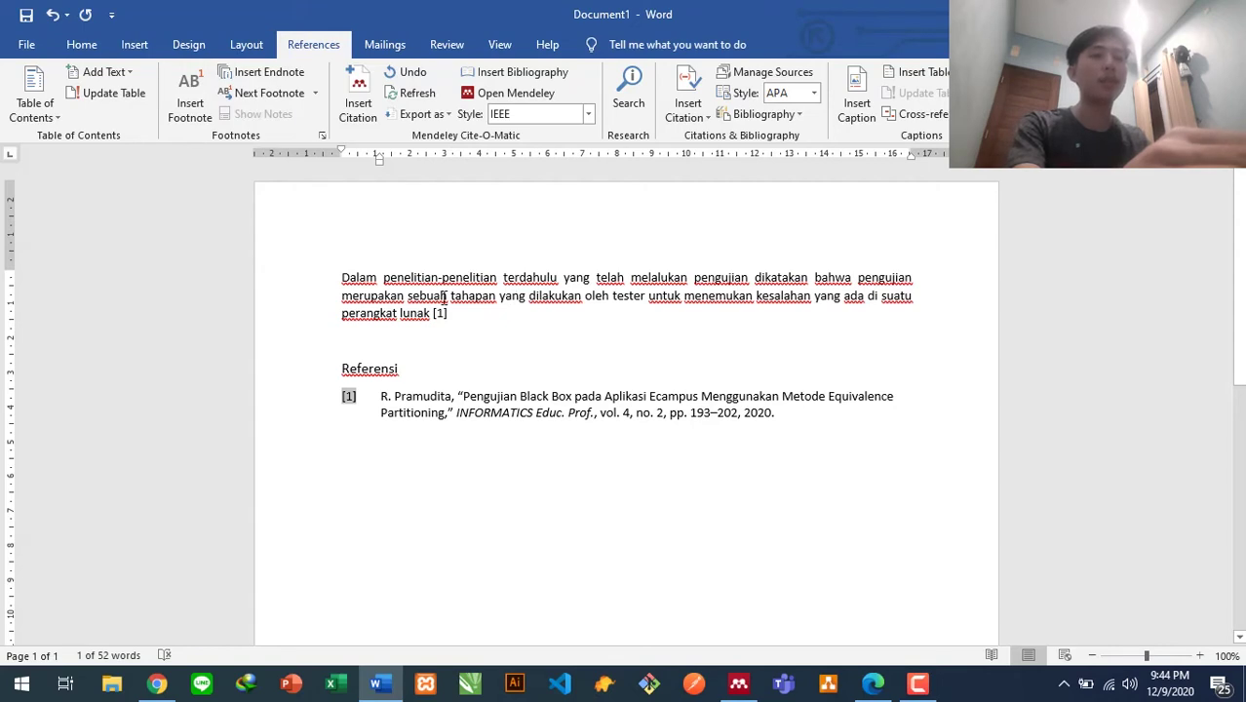
click(379, 396)
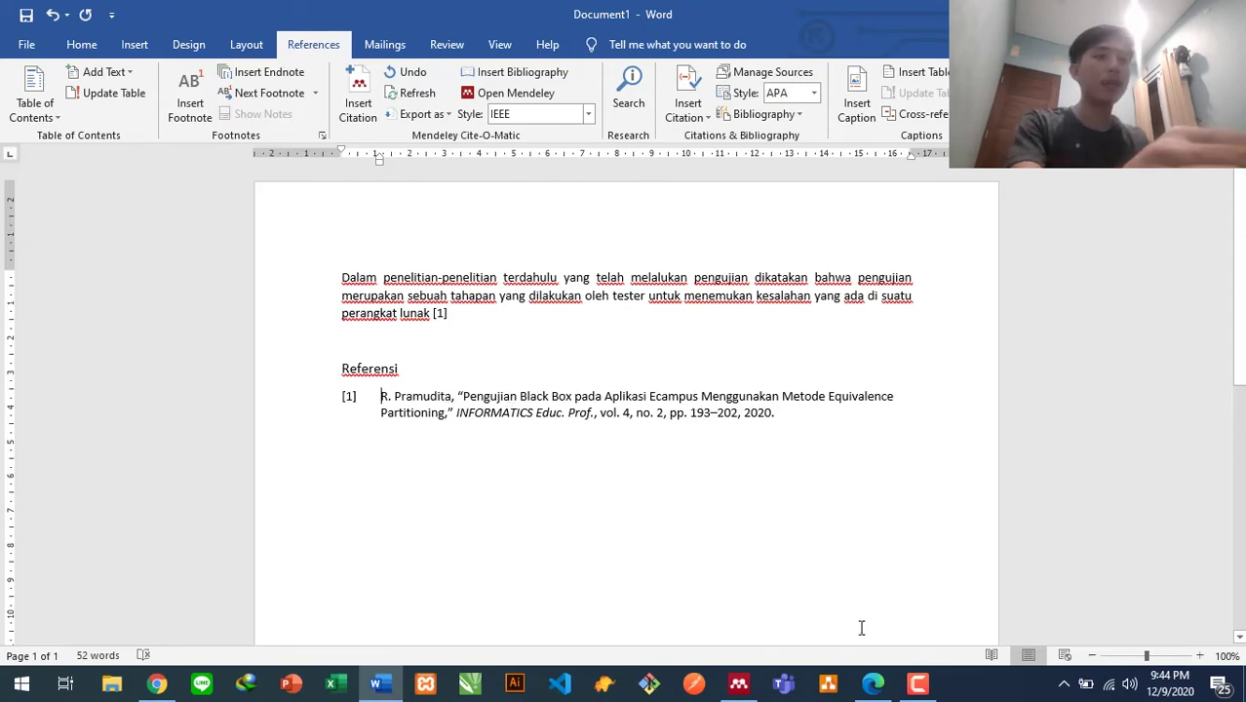
Compare the Referensi entry's author, title, journal, volume, issue, pages and year with the first page of the Black Box paper PDF in Edge.
click(862, 690)
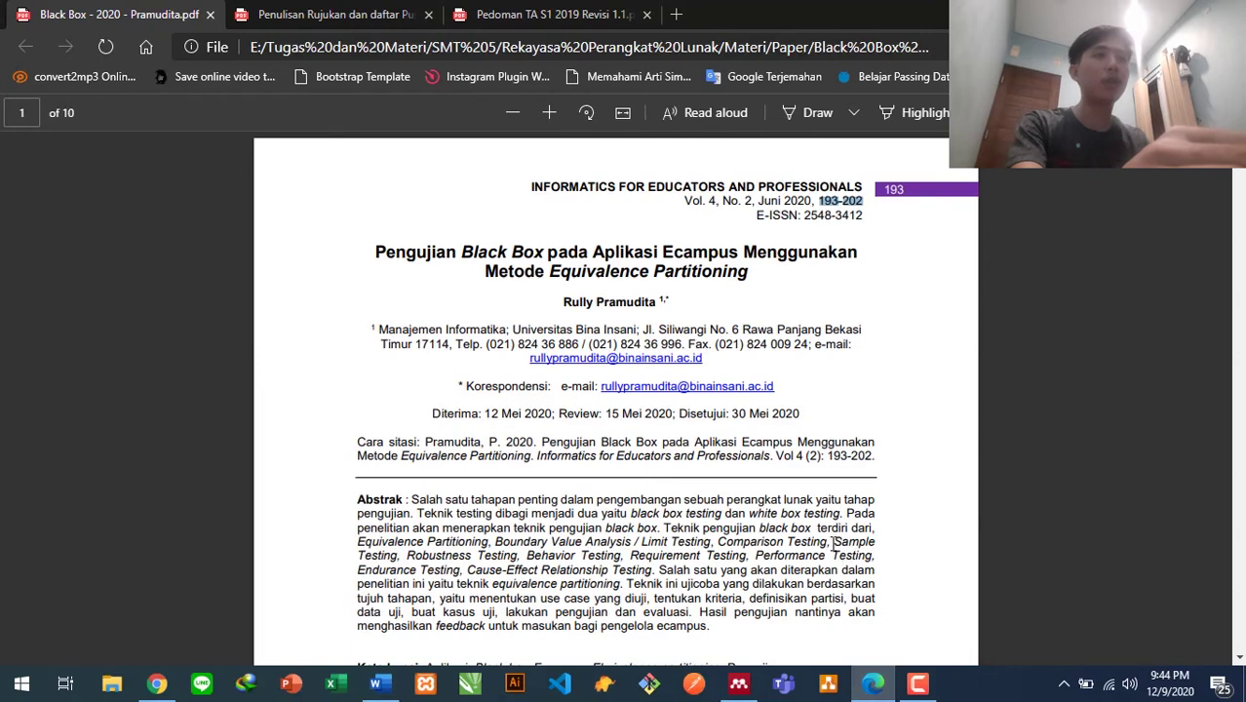
key(alt+Tab)
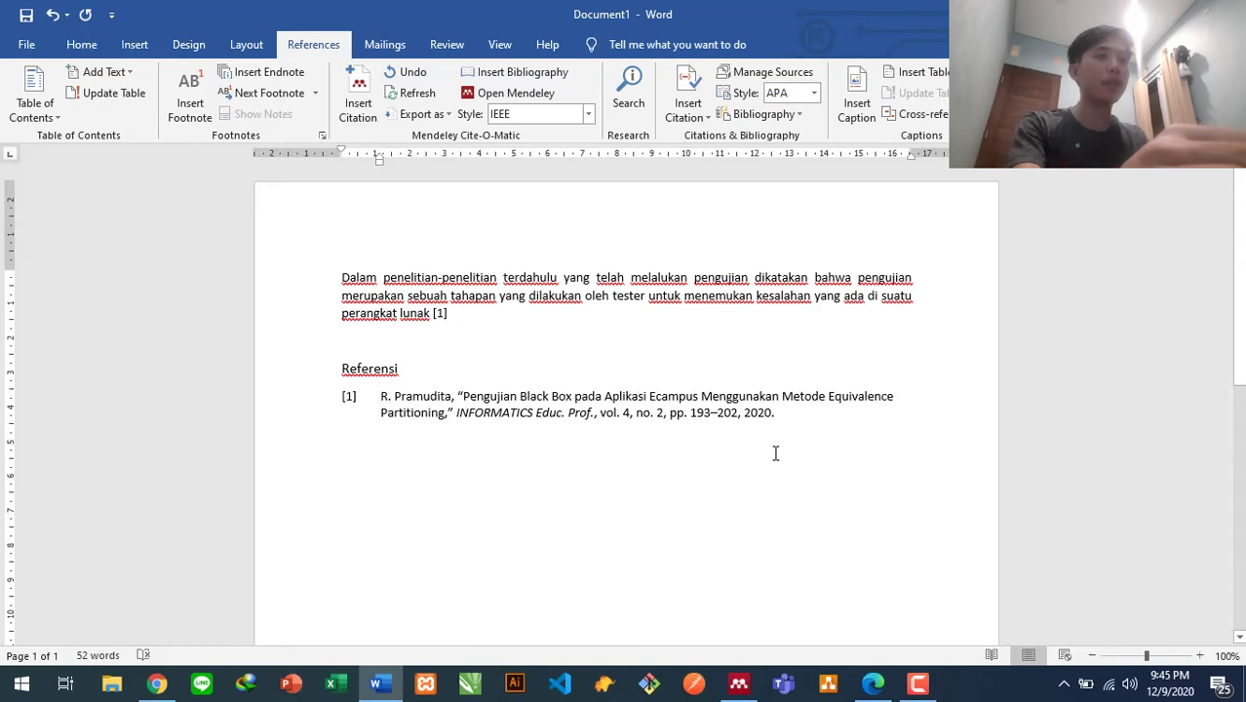
click(873, 682)
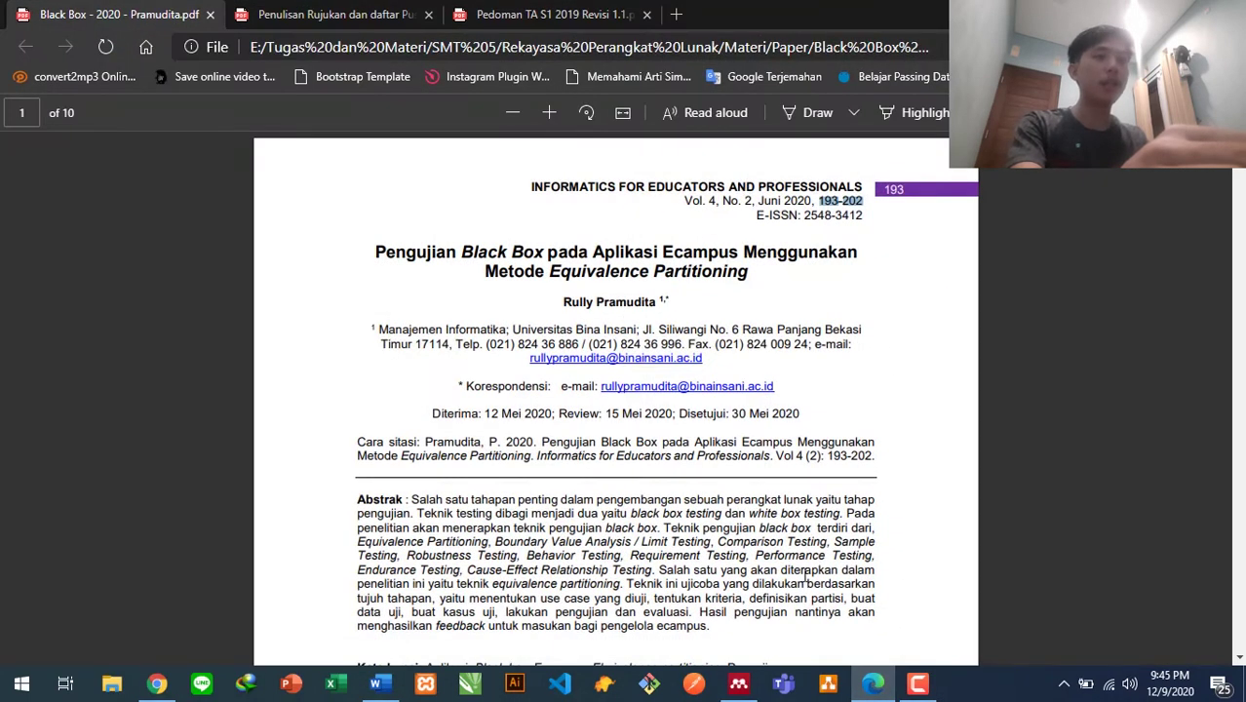
click(872, 682)
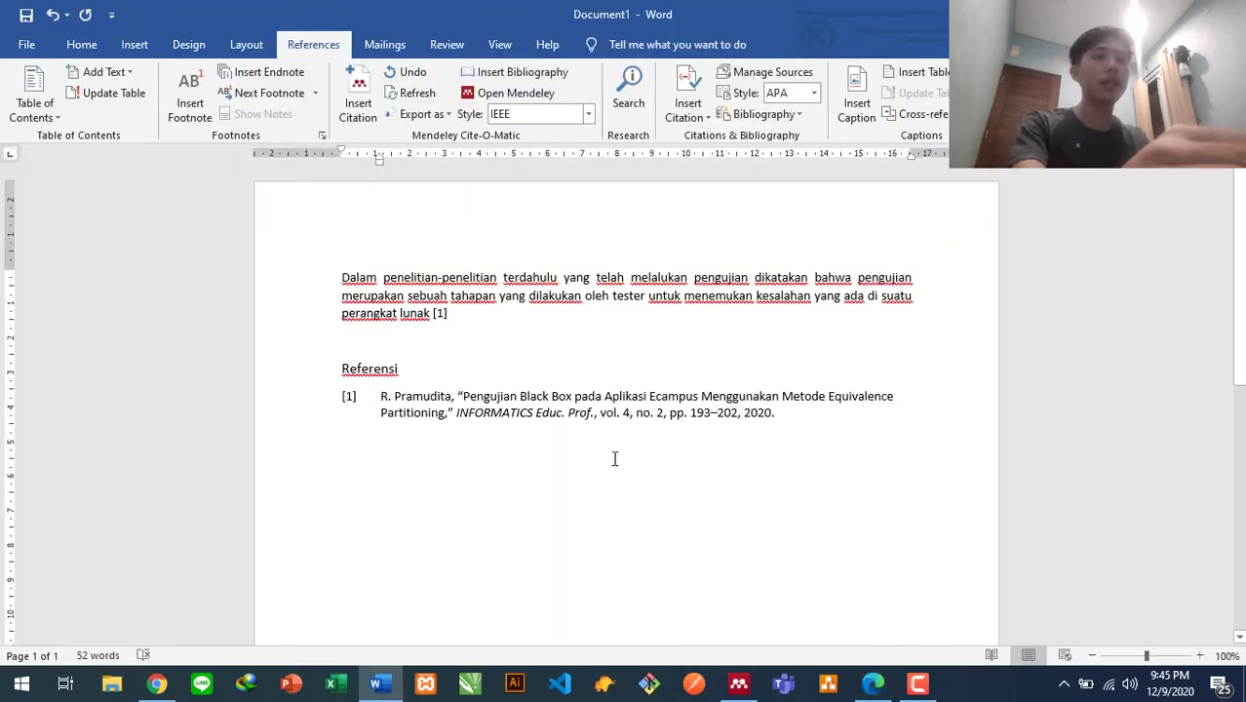
click(872, 683)
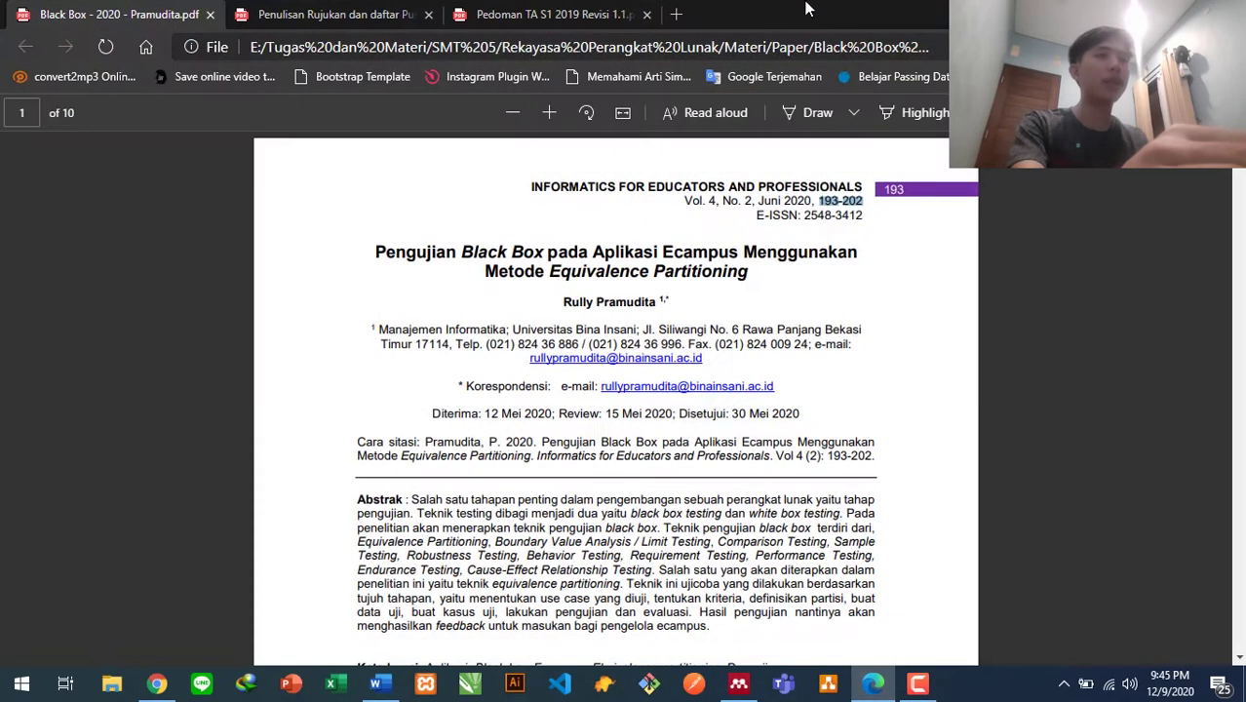
drag(532, 183, 864, 185)
click(873, 682)
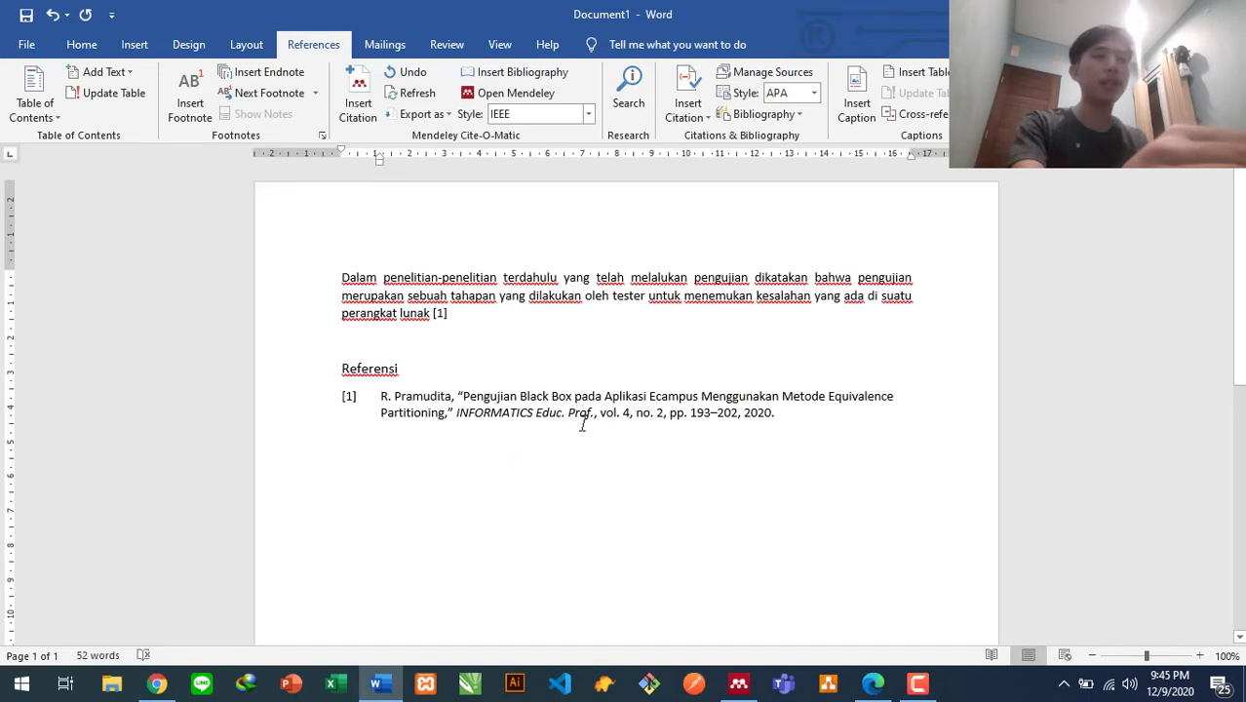
click(883, 688)
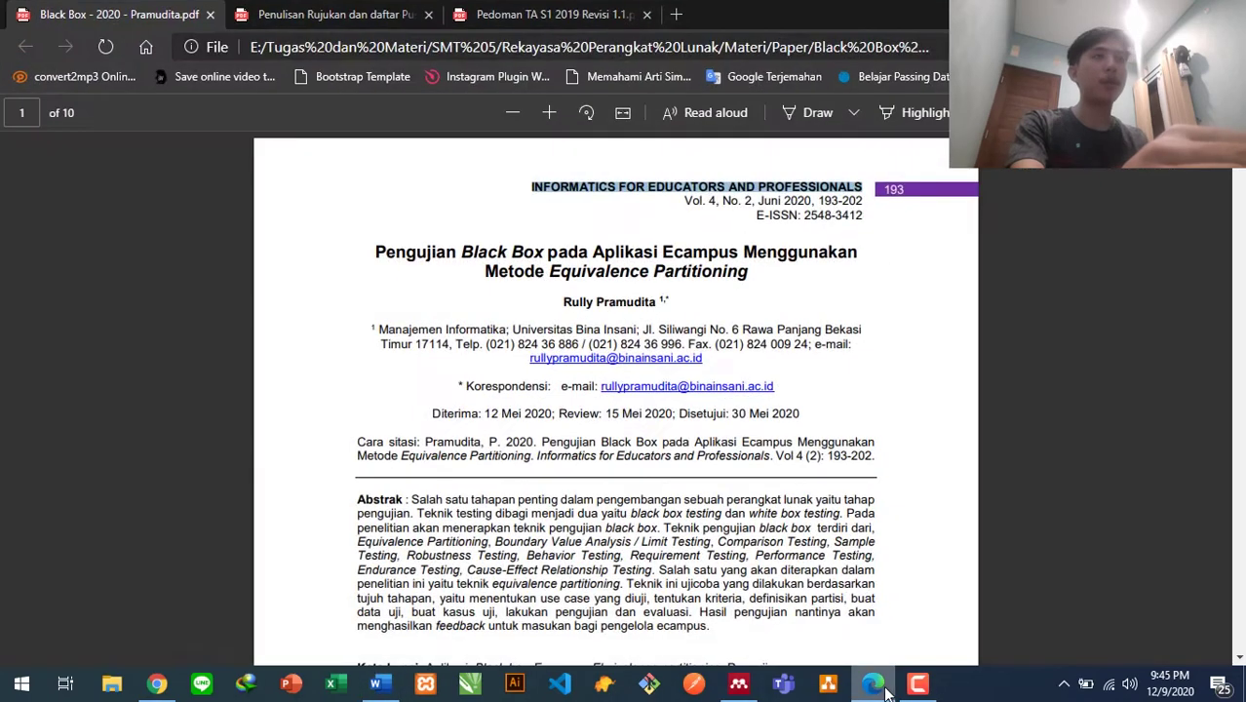
mouse_move(877, 682)
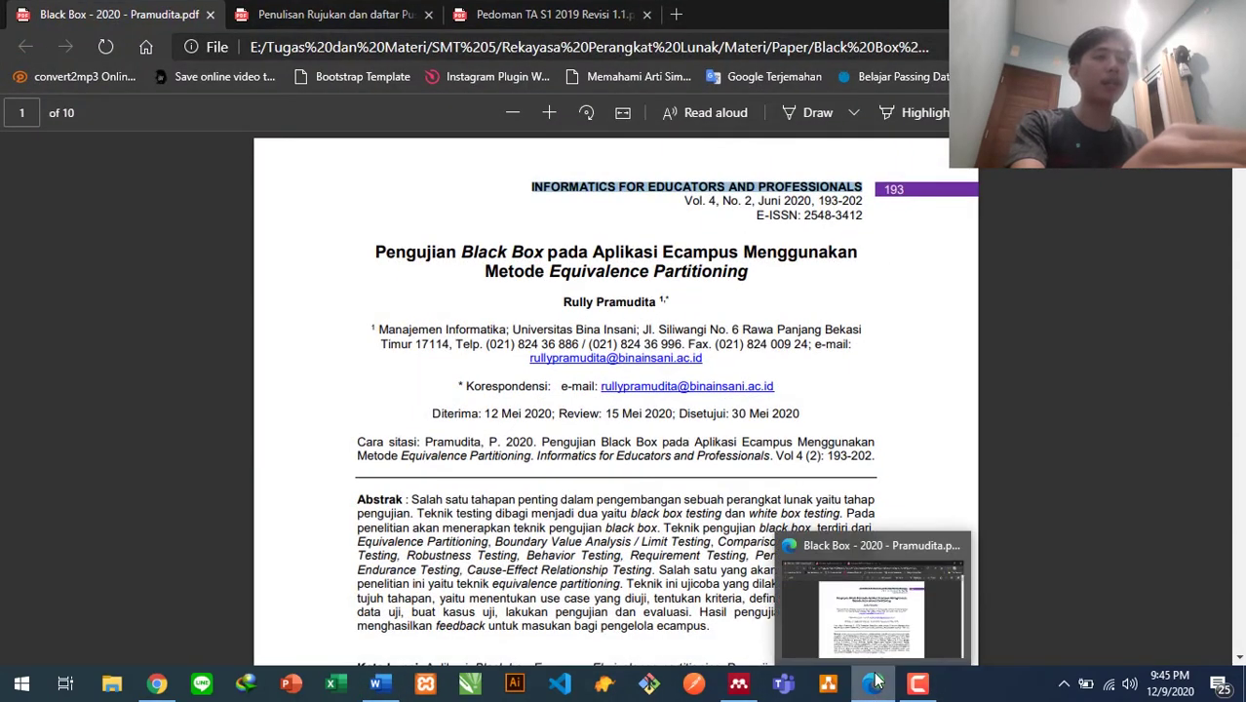
click(875, 687)
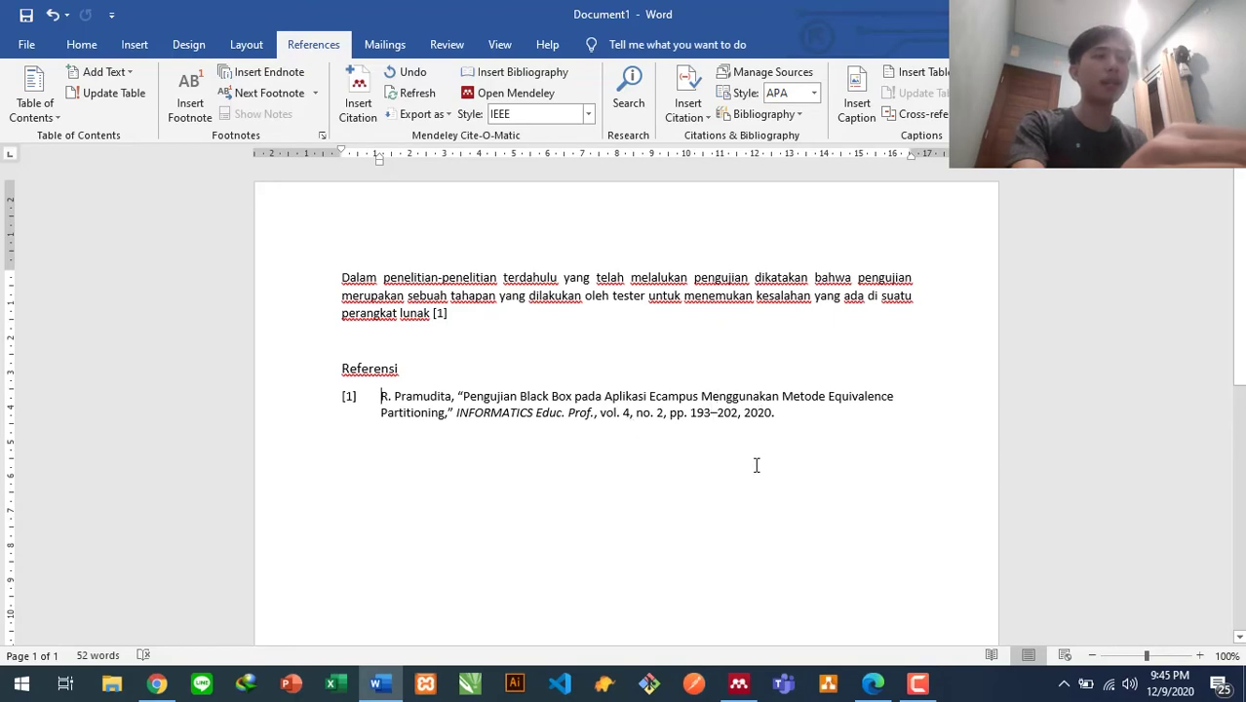
click(872, 683)
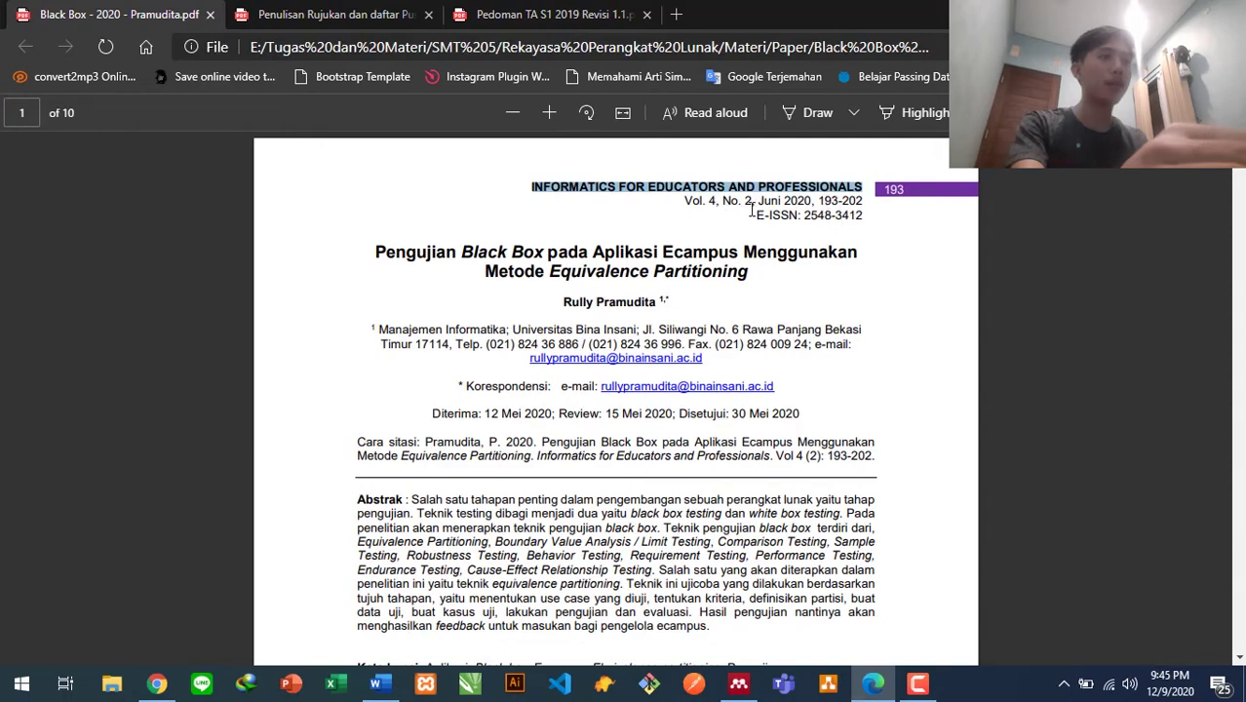
key(alt+Tab)
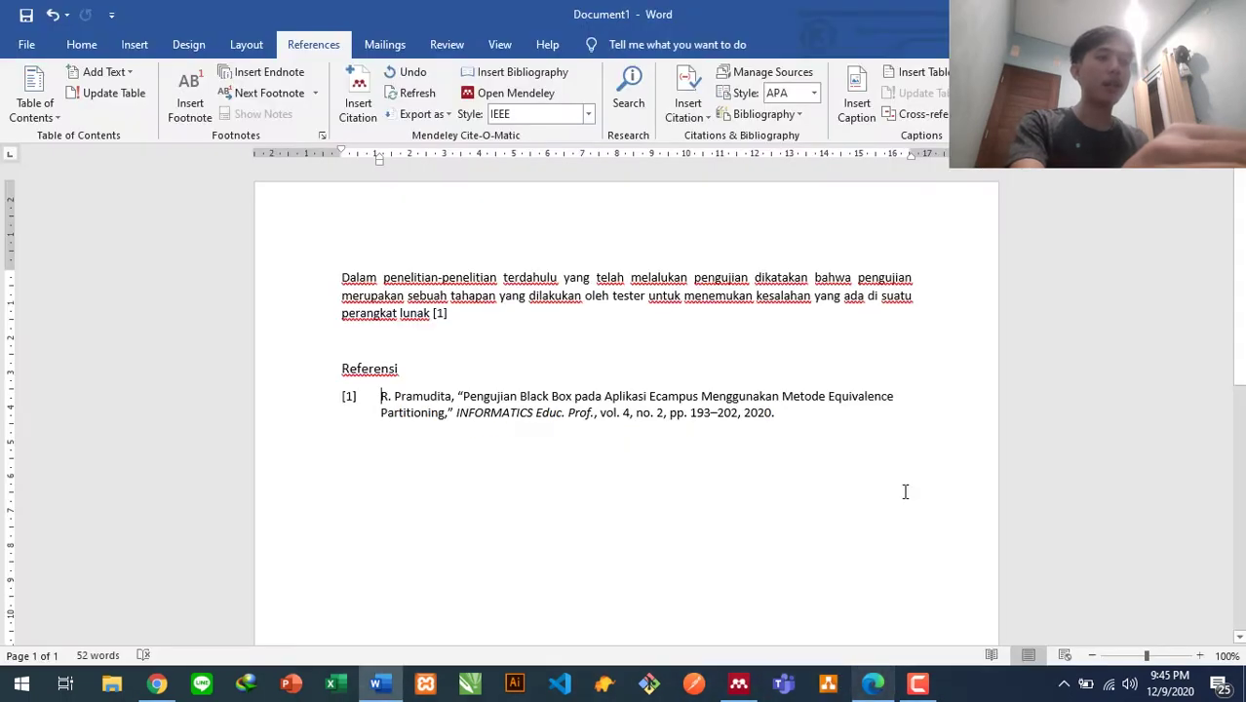
click(870, 686)
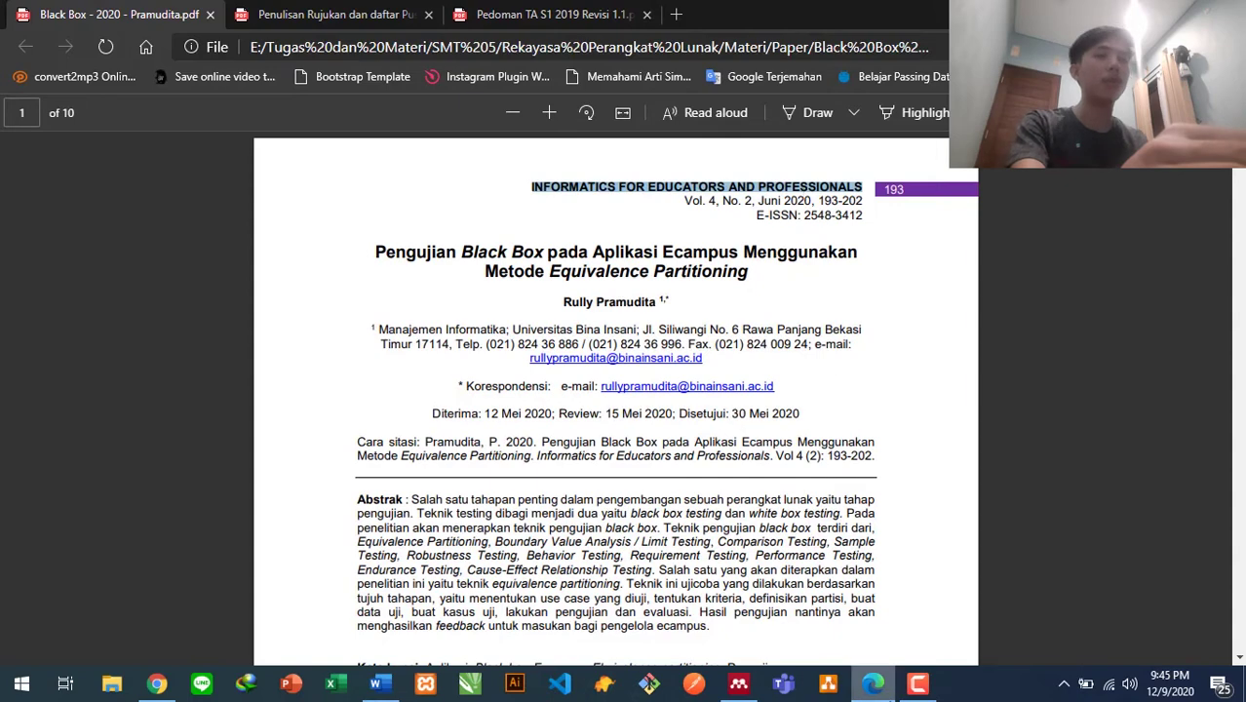
click(892, 693)
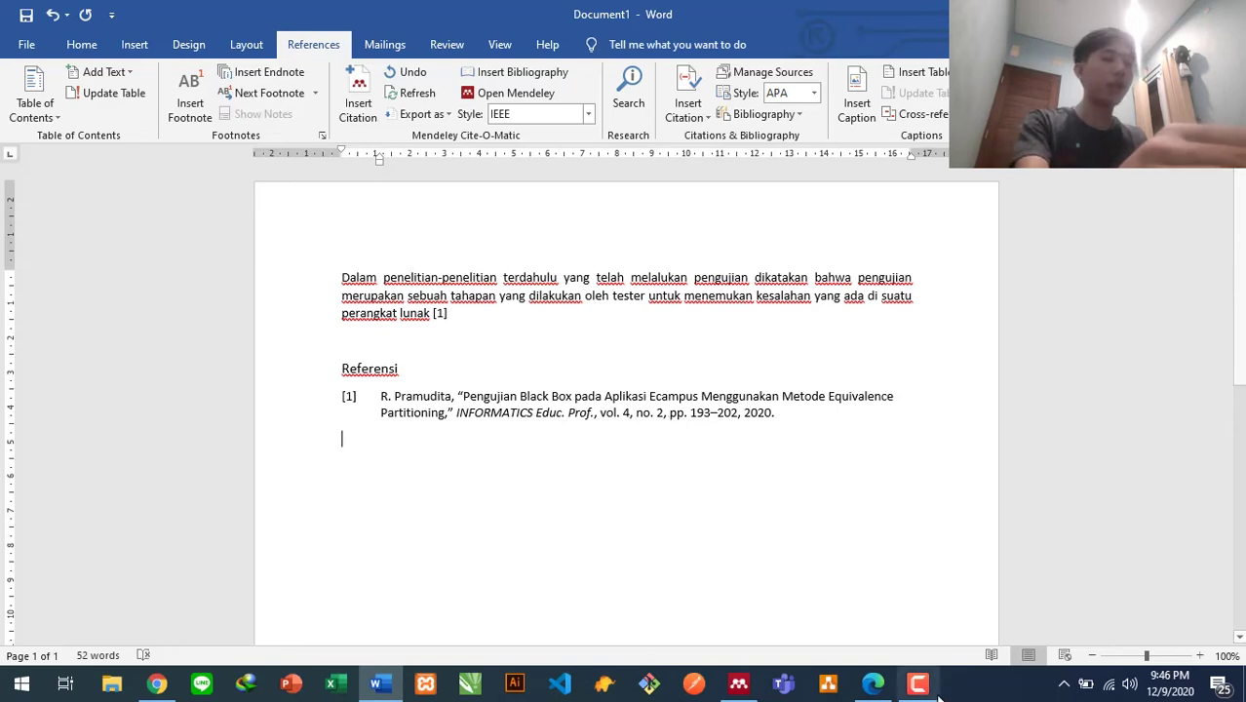
Switch to Mendeley Desktop and start a manual document entry of type Journal Article.
click(739, 683)
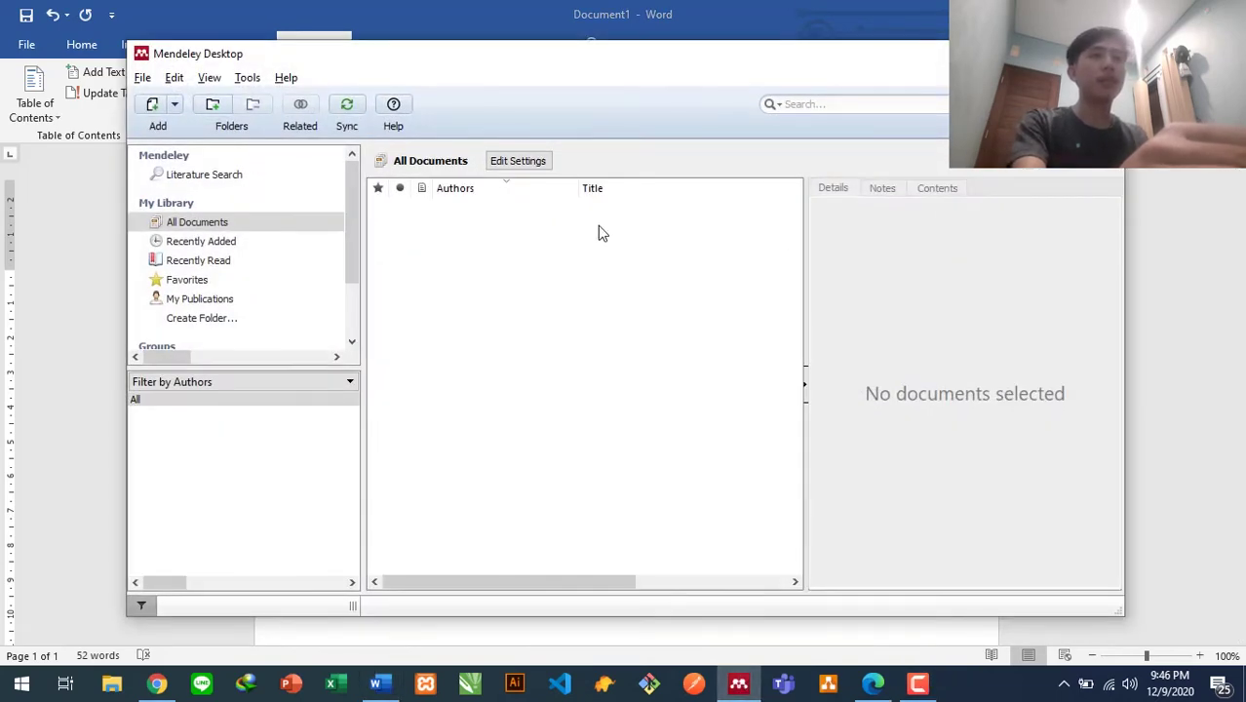
click(143, 78)
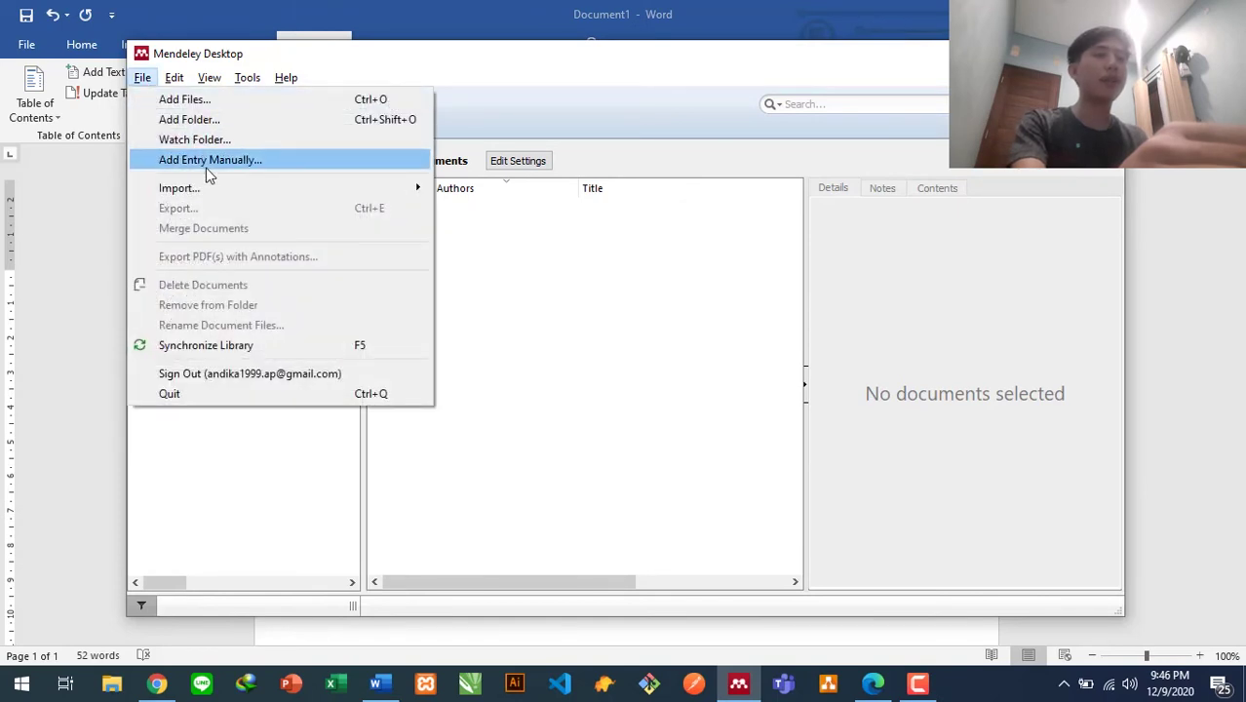
click(206, 162)
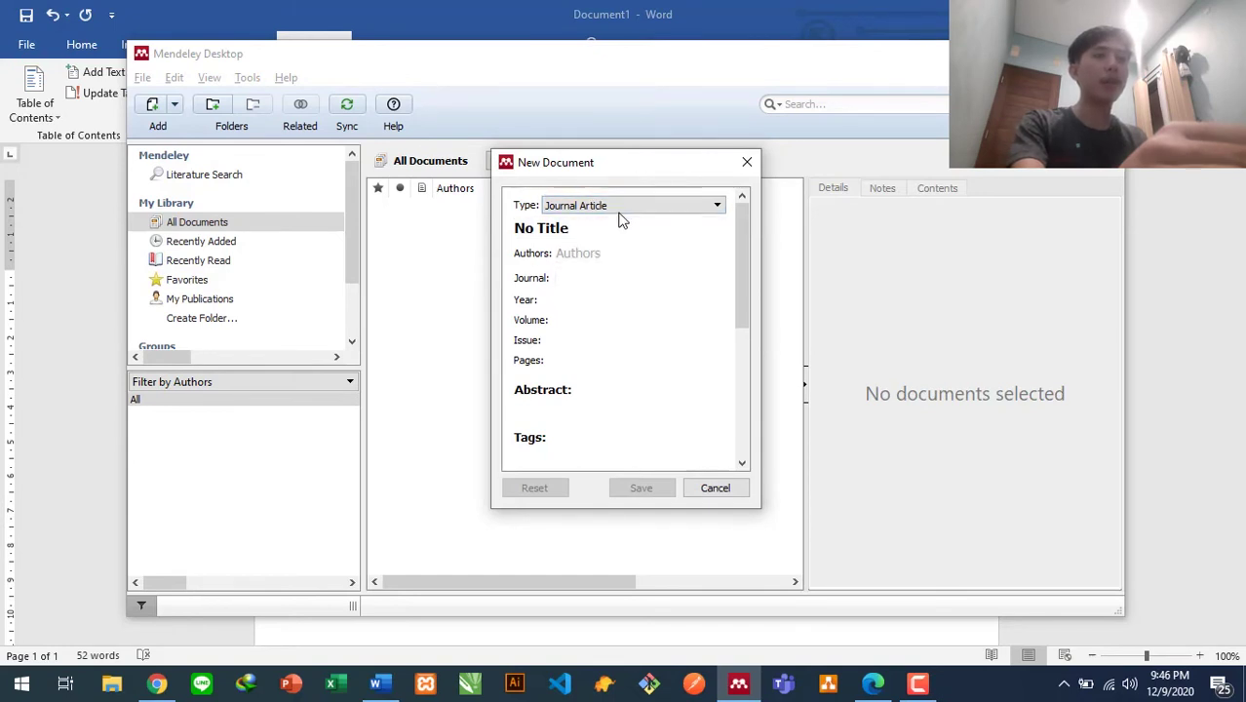
click(617, 207)
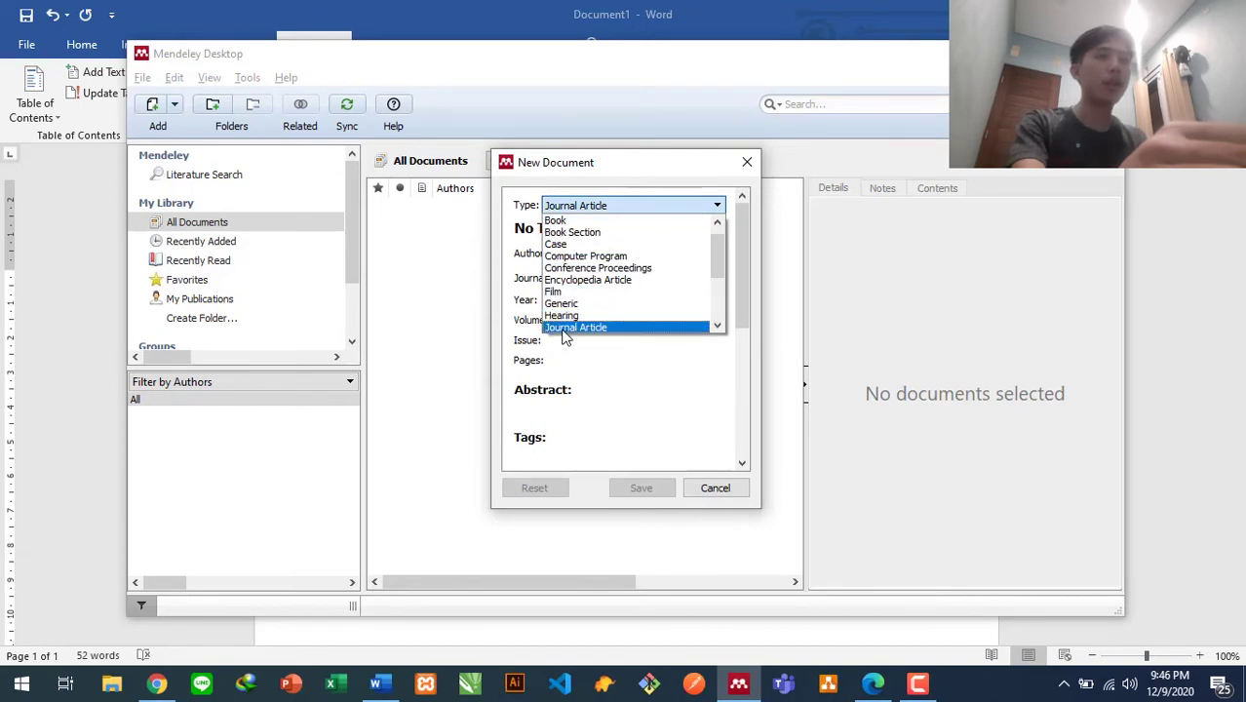
click(575, 327)
Replace the placeholder title with "Pengujian Black Box pada Aplikasi Ecampus Menggunakan Metode Equivalence Partitioning", copied from the PDF in Edge.
click(600, 227)
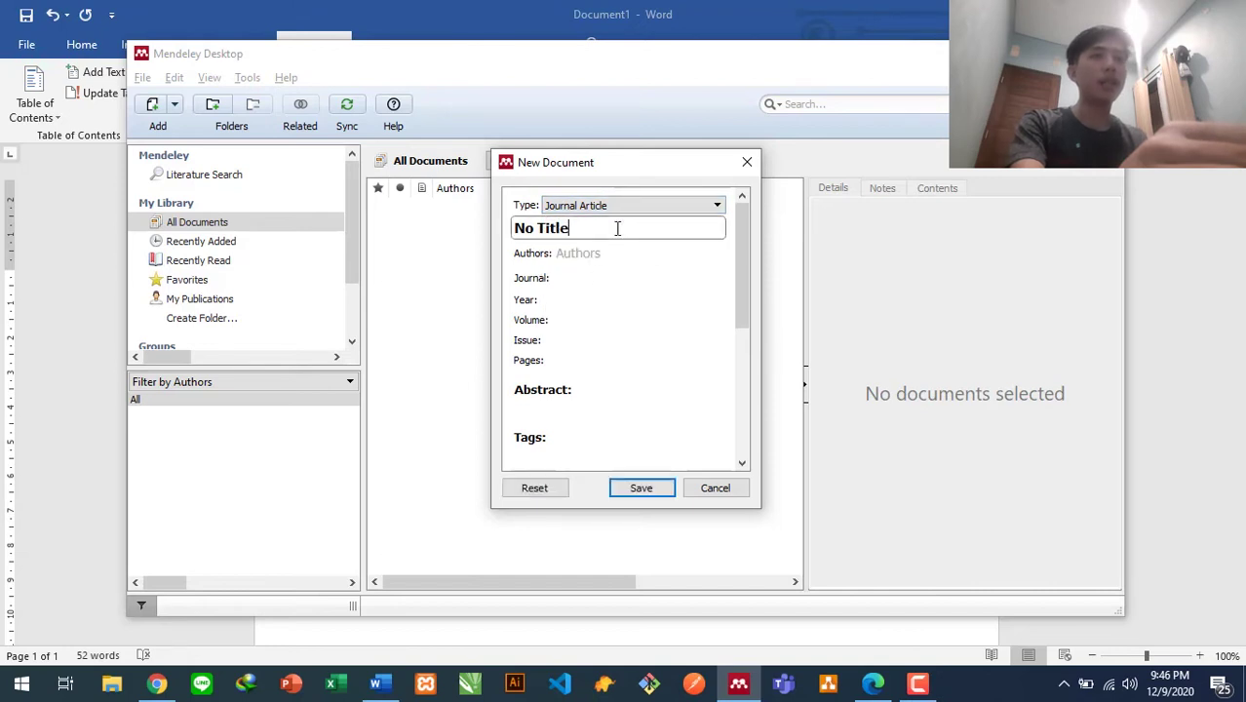
drag(599, 227, 513, 228)
key(BackSpace)
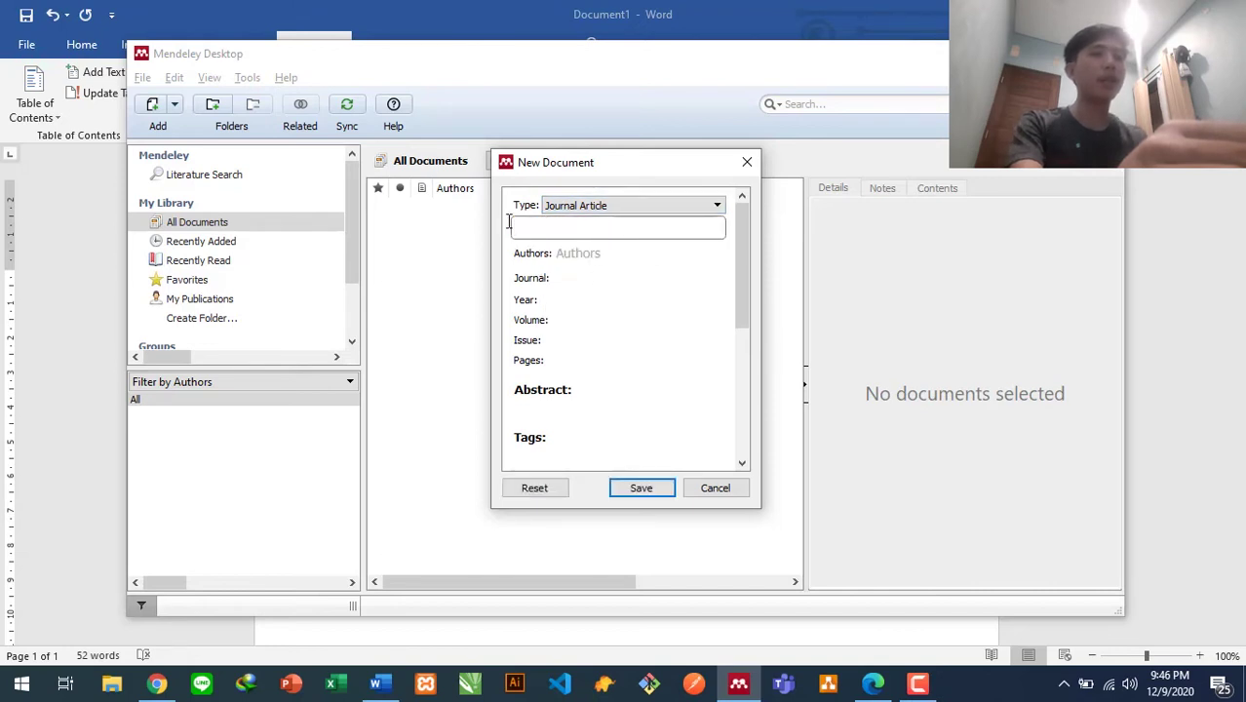
click(870, 688)
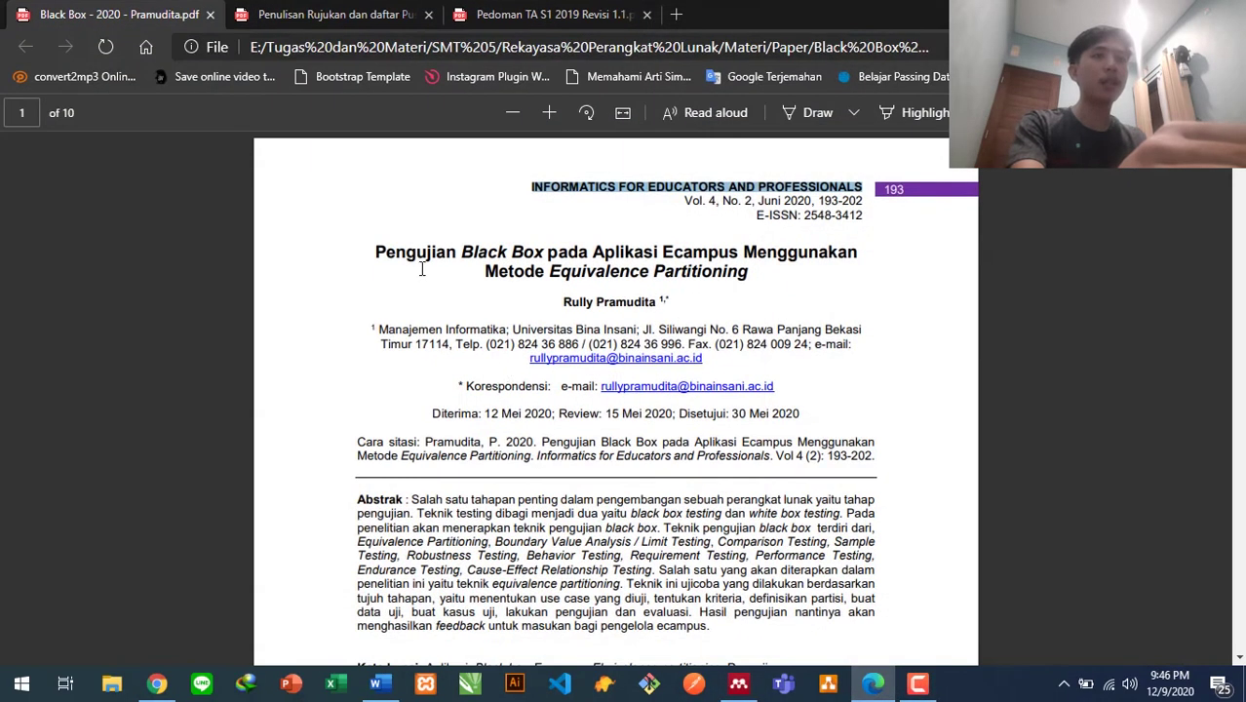
drag(378, 252, 757, 275)
key(ctrl+c)
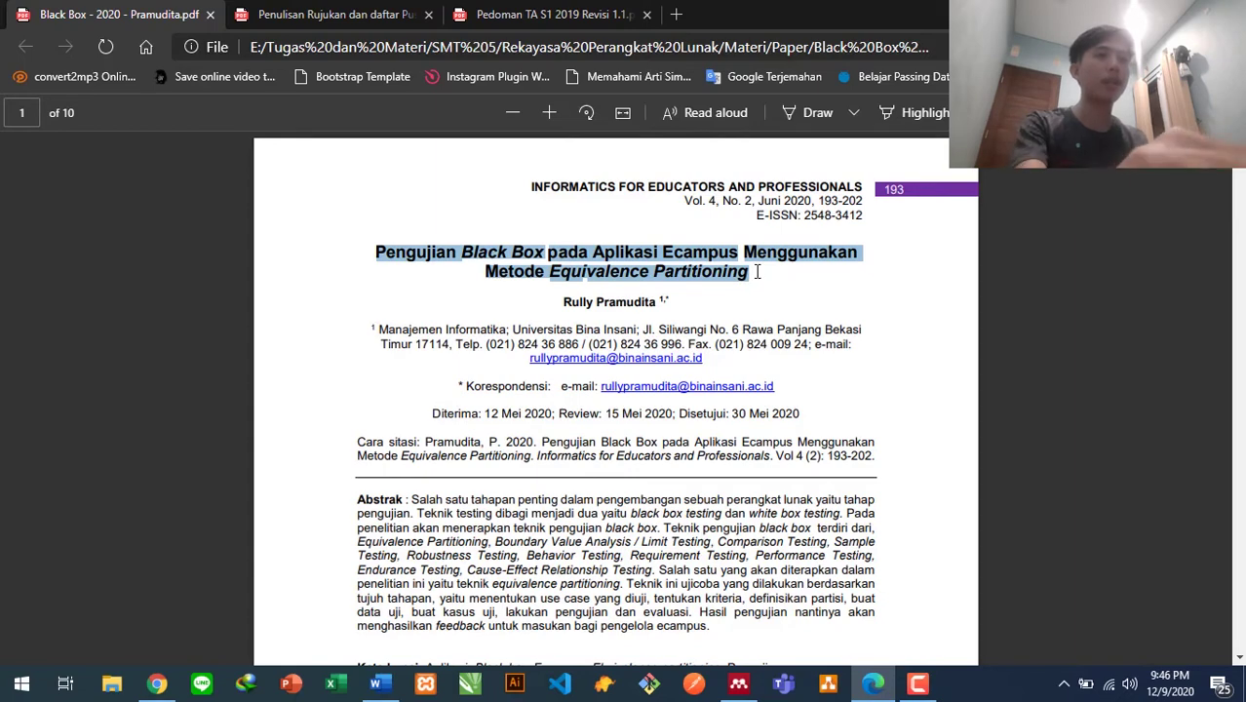
key(alt+Tab)
key(ctrl+v)
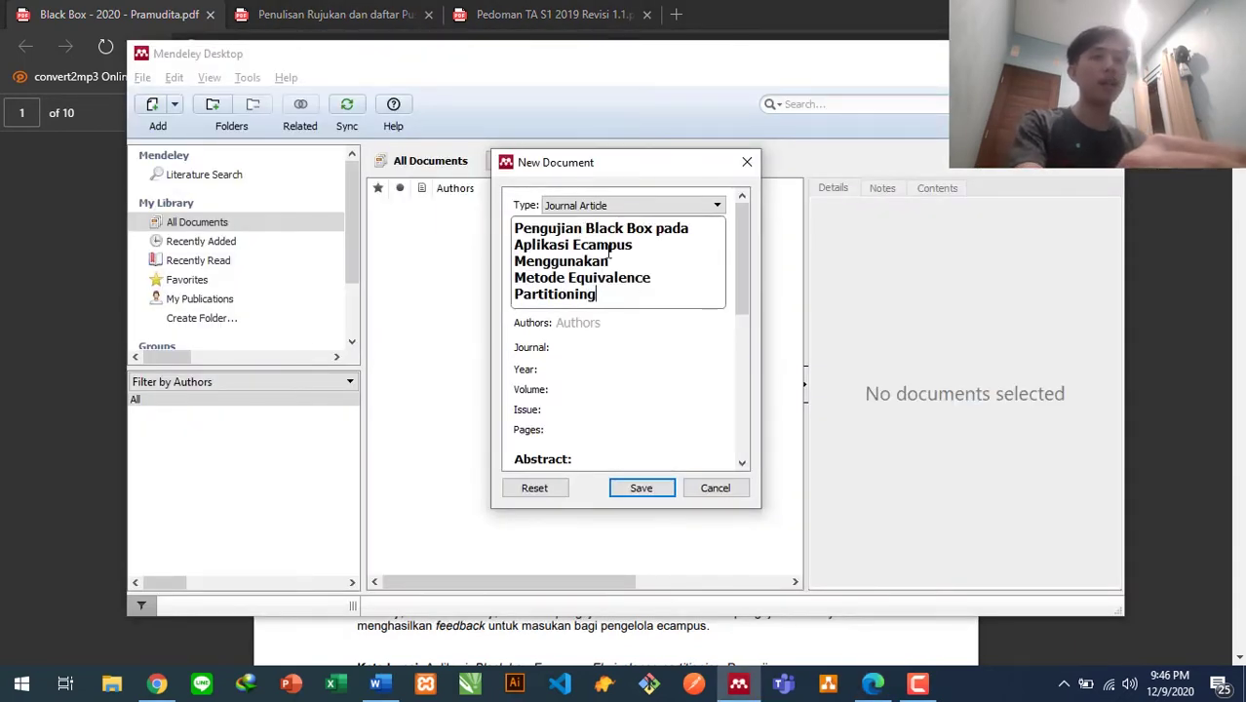
Look up the author in the PDF and enter the name in the entry's authors as last name, first name.
click(612, 326)
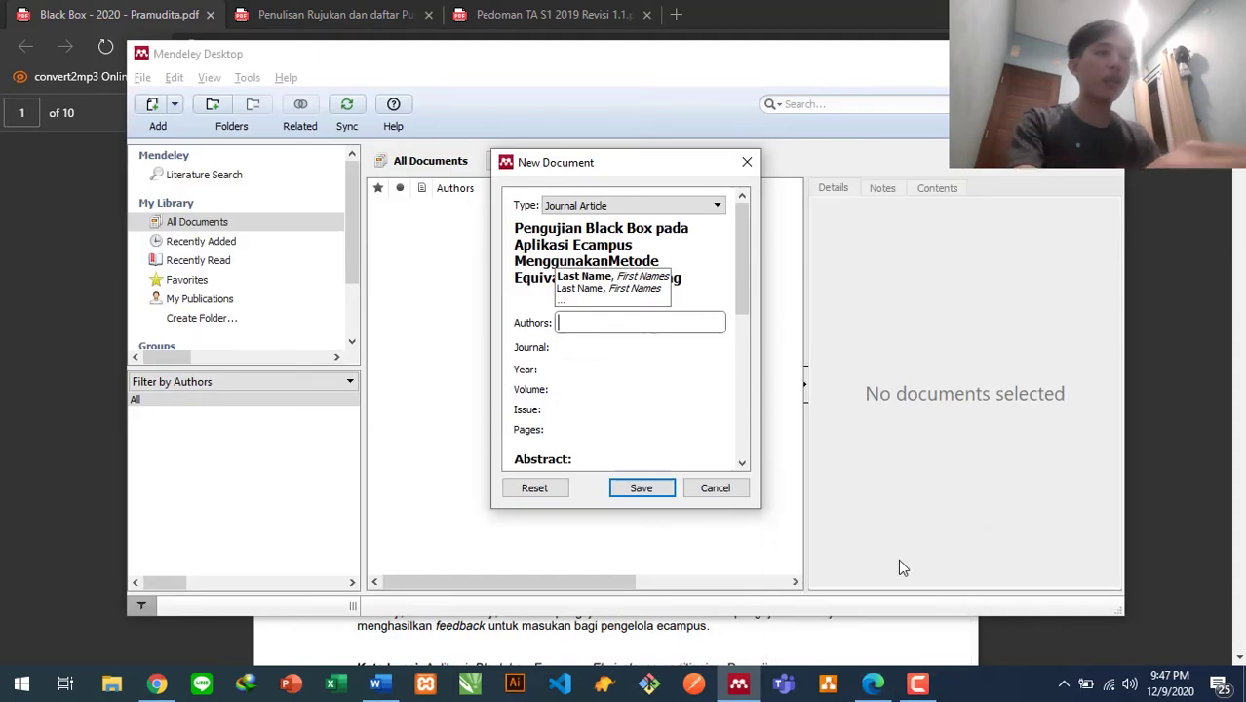
click(870, 685)
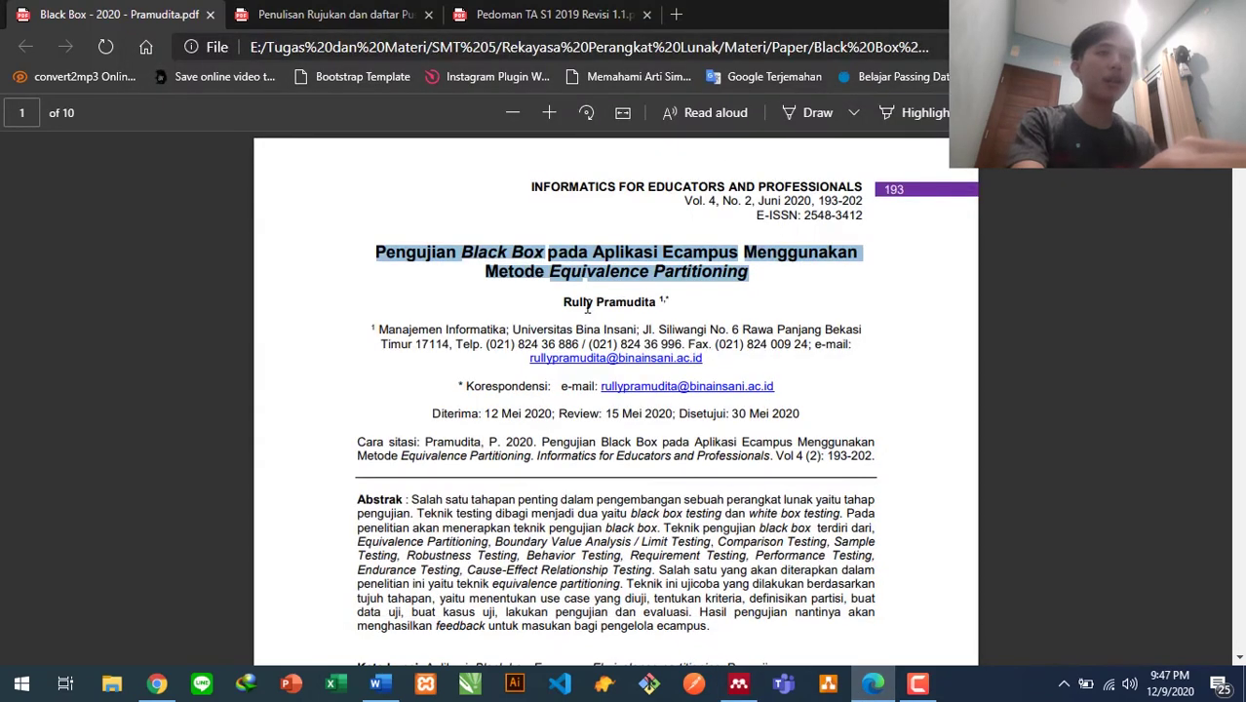
click(565, 299)
drag(565, 301, 659, 302)
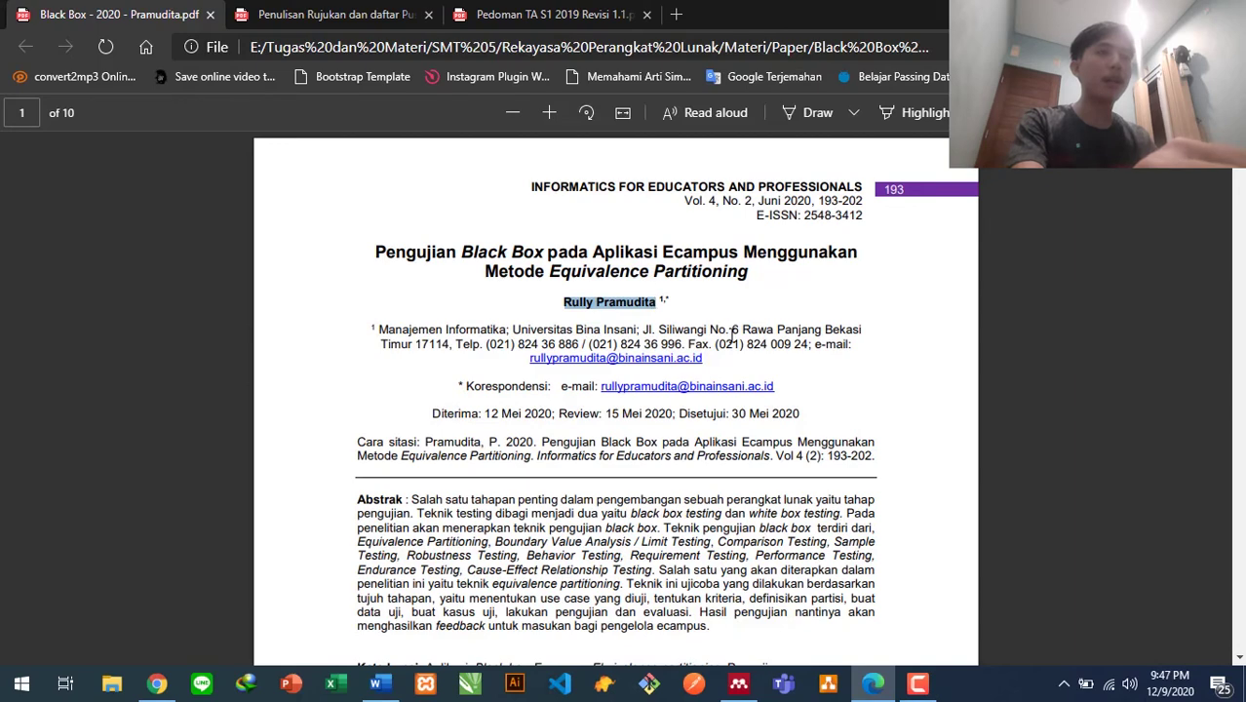
key(alt+Tab)
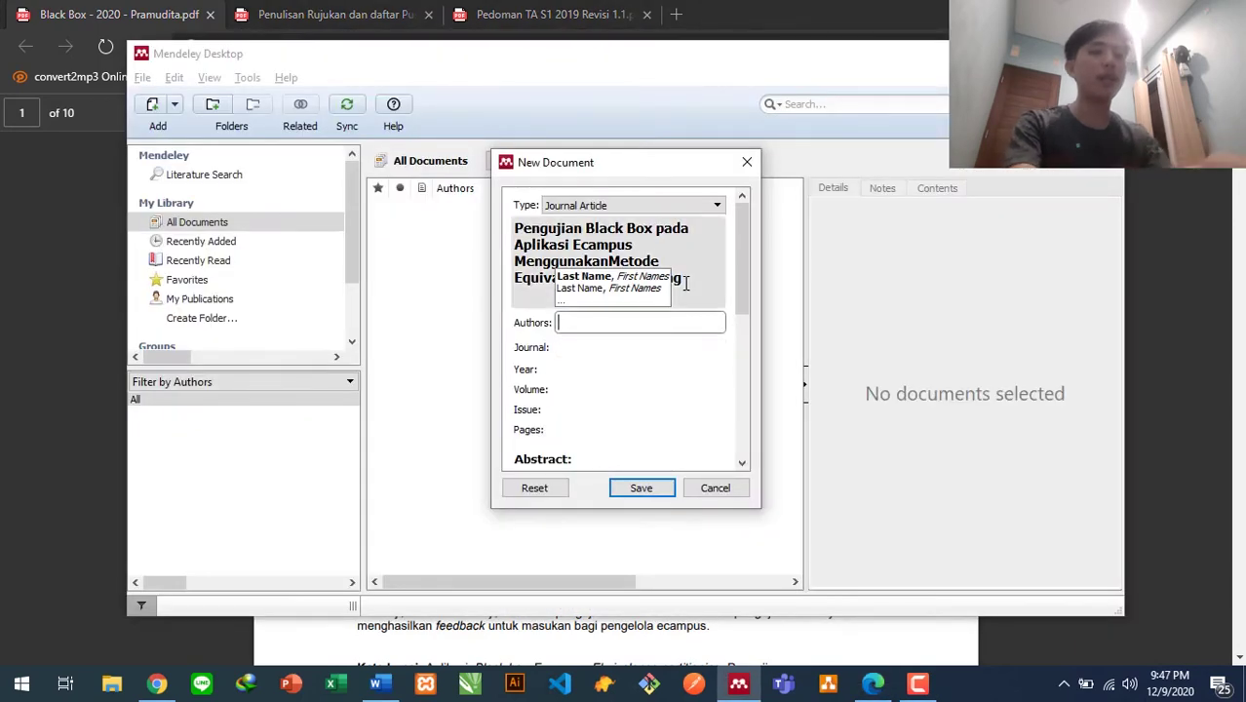
text(Pramudita)
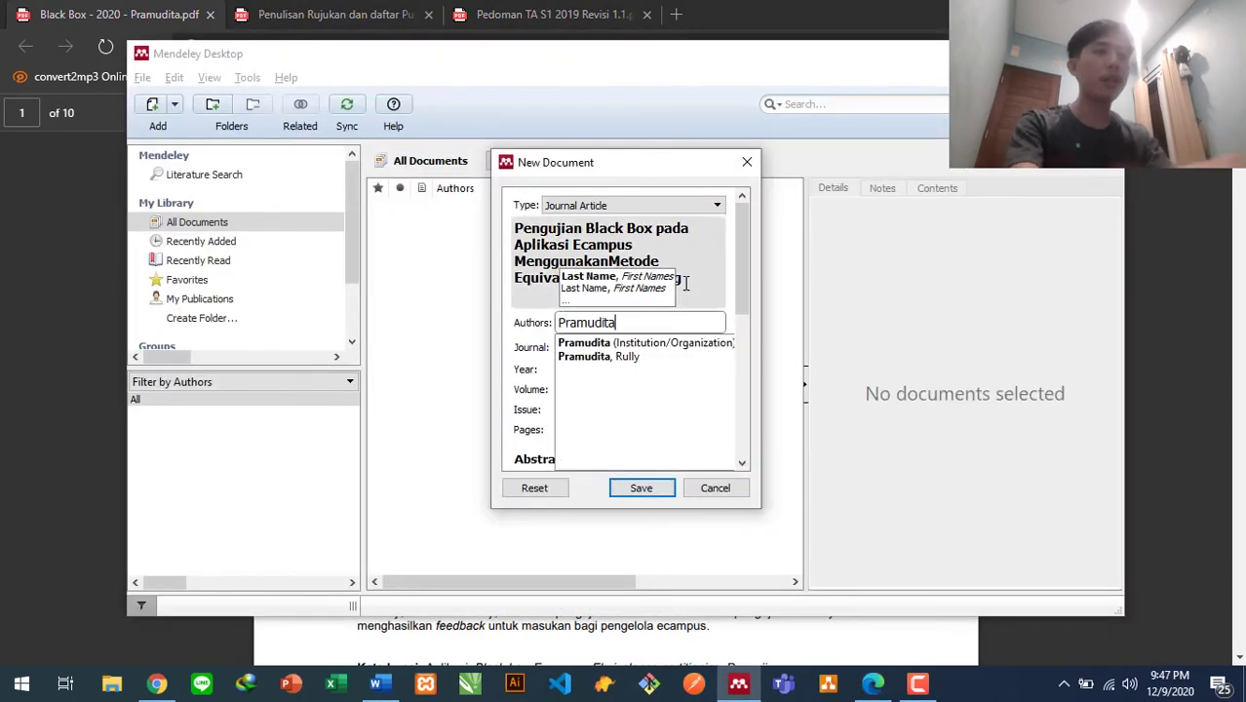
text(, )
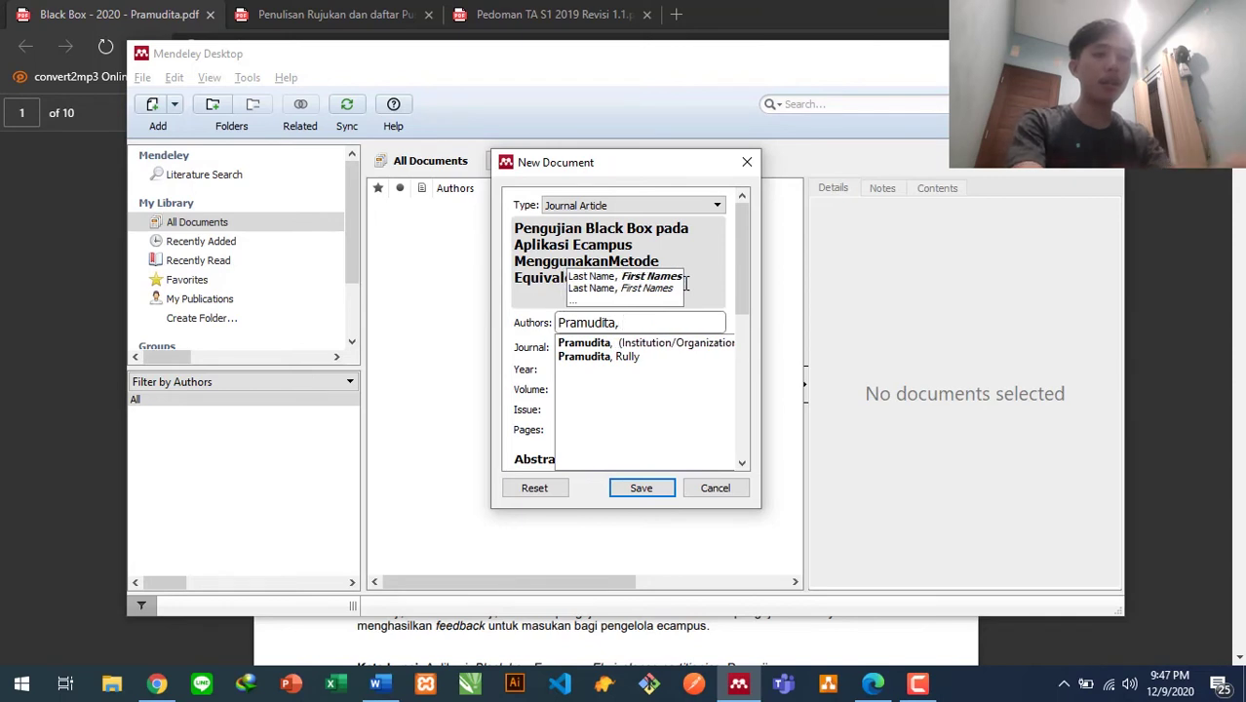
text(Rull)
text(y)
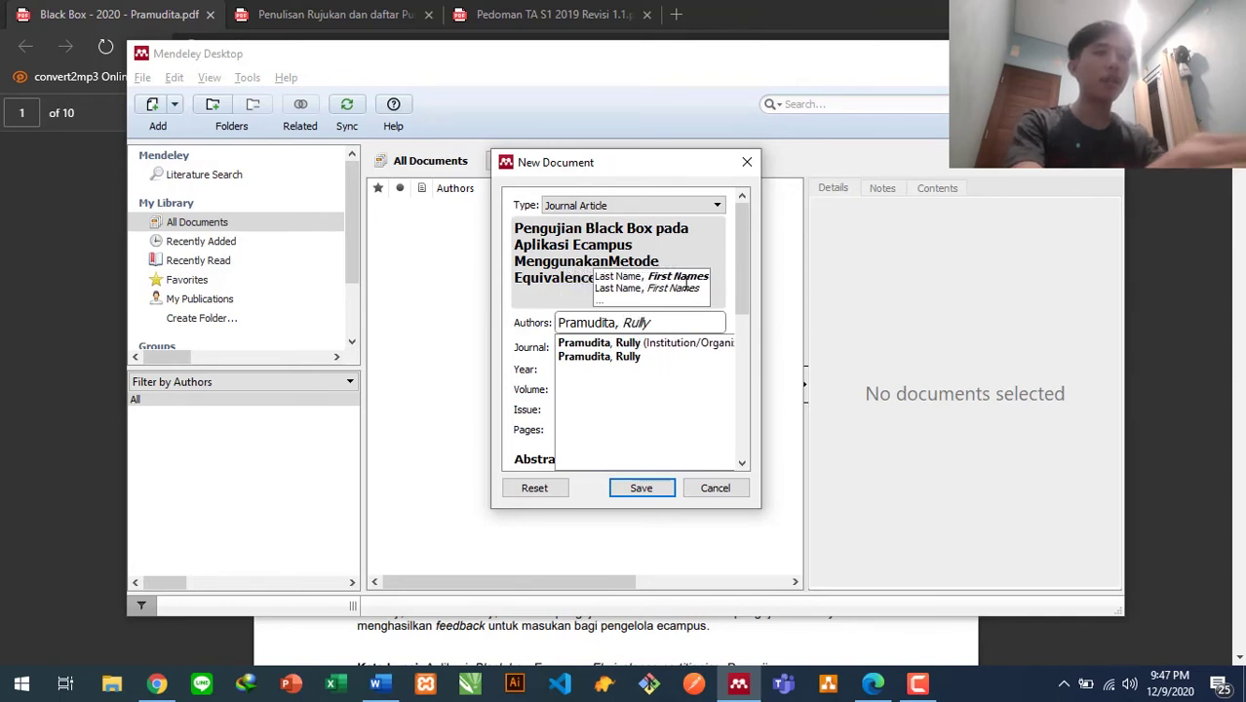
click(519, 372)
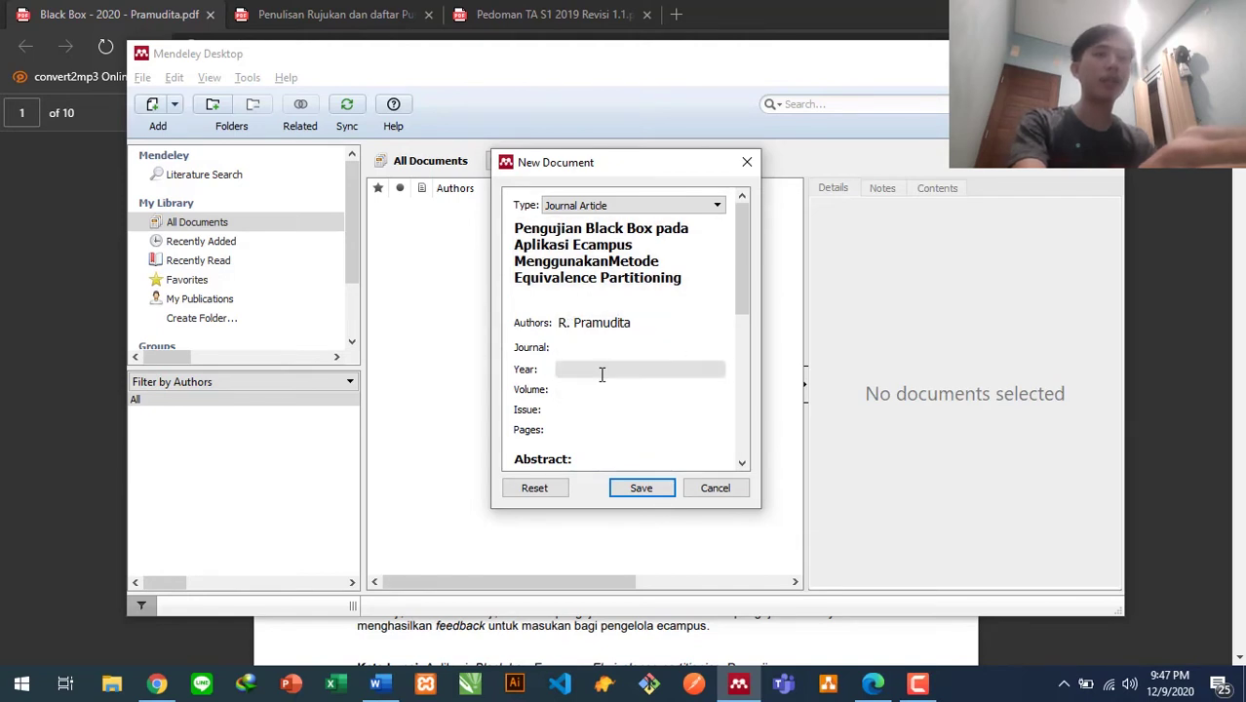
Set the entry's journal to "INFORMATICS FOR EDUCATORS AND PROFESSIONALS", copied from the header of the PDF in Edge.
click(590, 349)
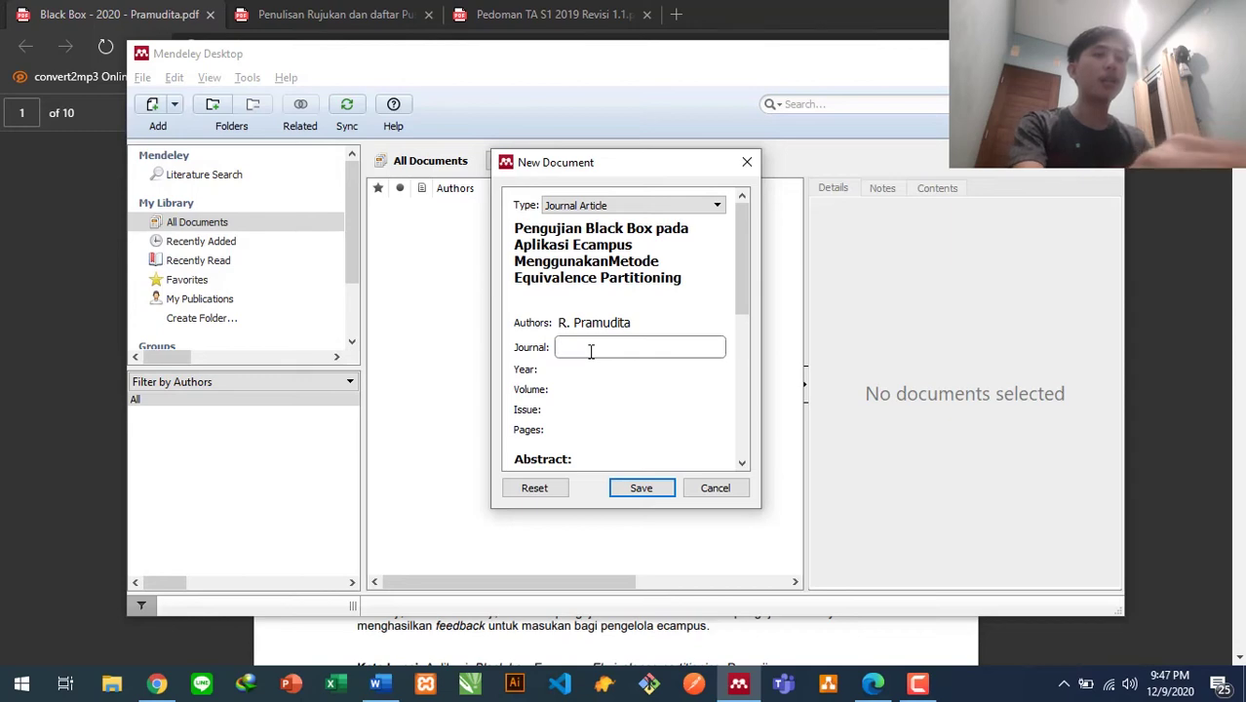
key(alt+Tab)
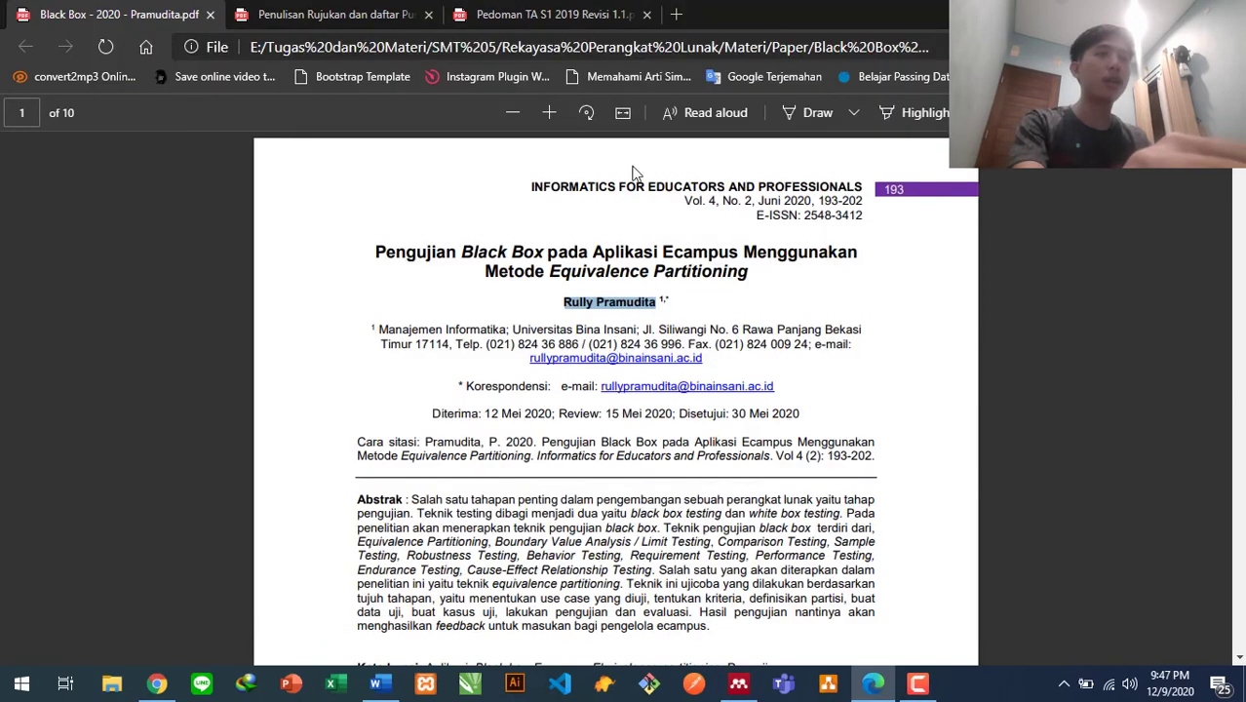
drag(524, 187, 869, 177)
key(ctrl+c)
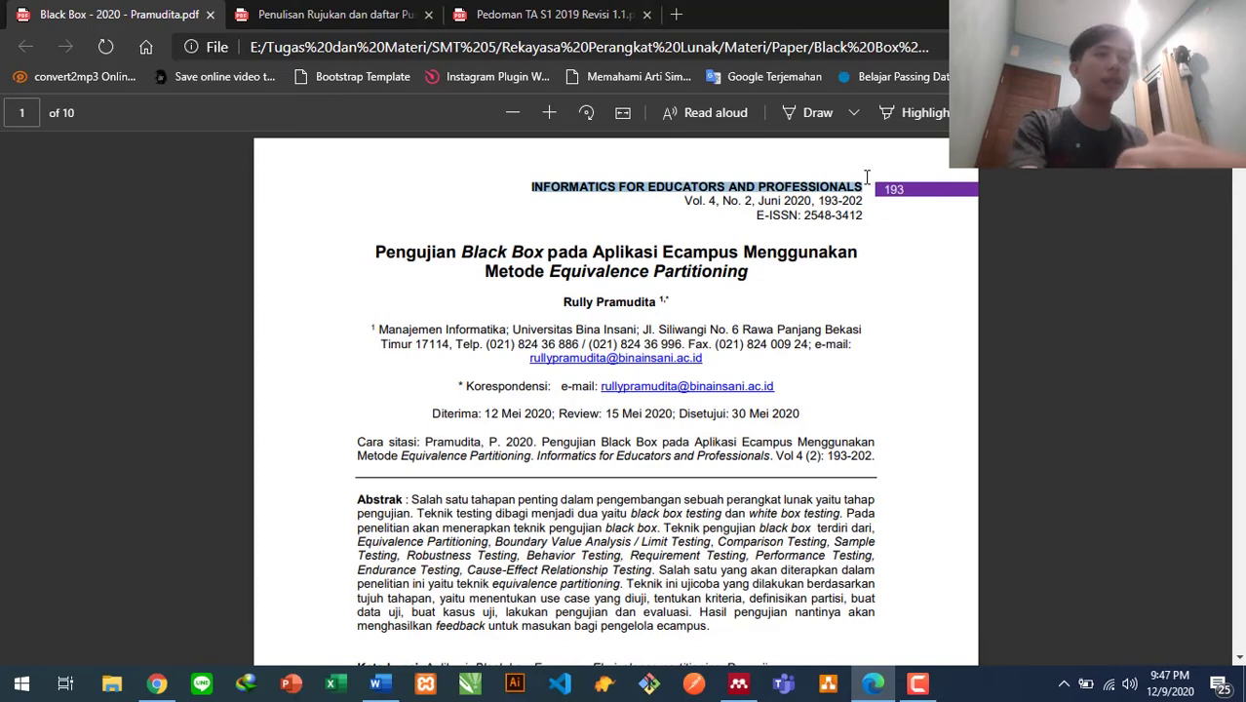
key(alt+Tab)
key(ctrl+v)
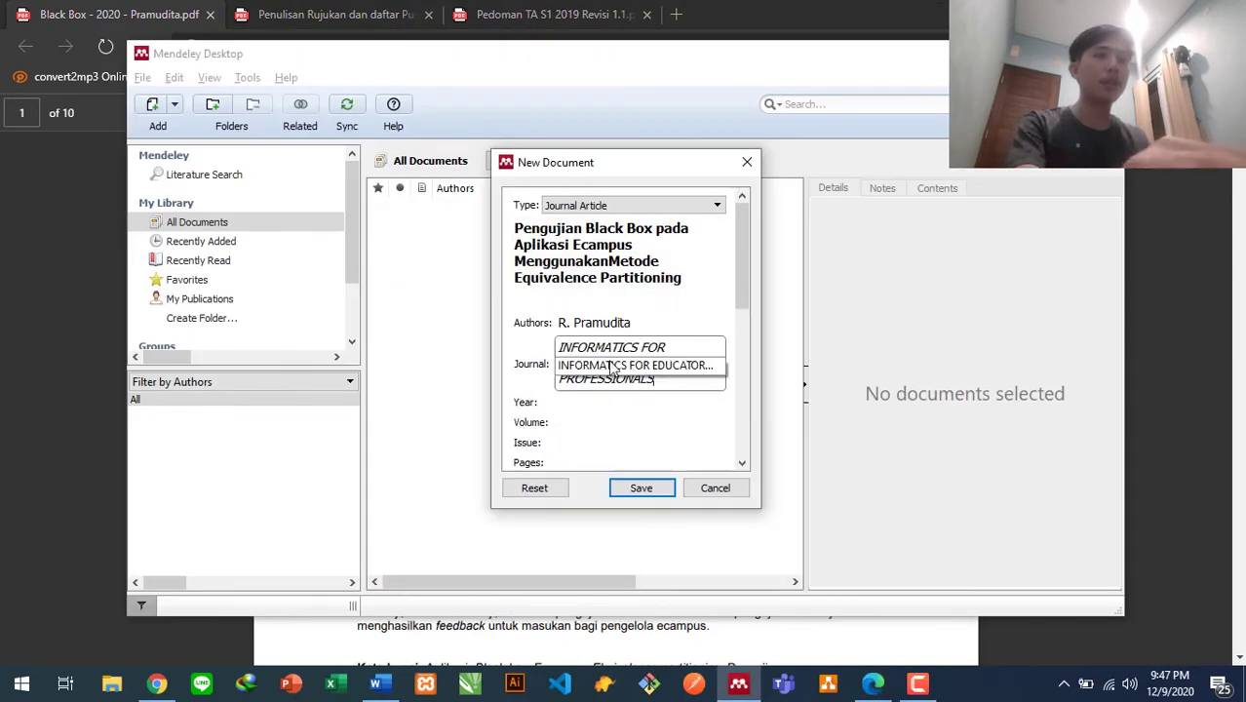
Look up the year and volume in the PDF and enter year 2020 and volume 4 in the Mendeley entry.
click(590, 402)
scroll(590, 404, down, 2)
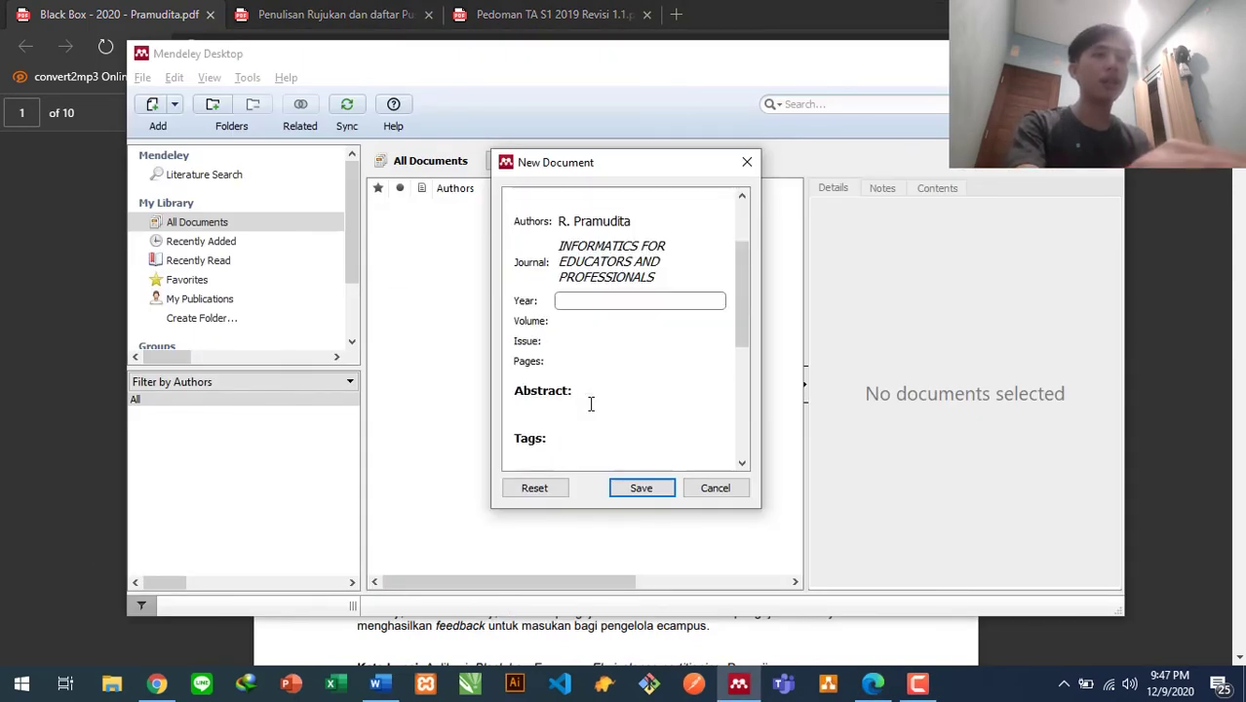
key(alt+Tab)
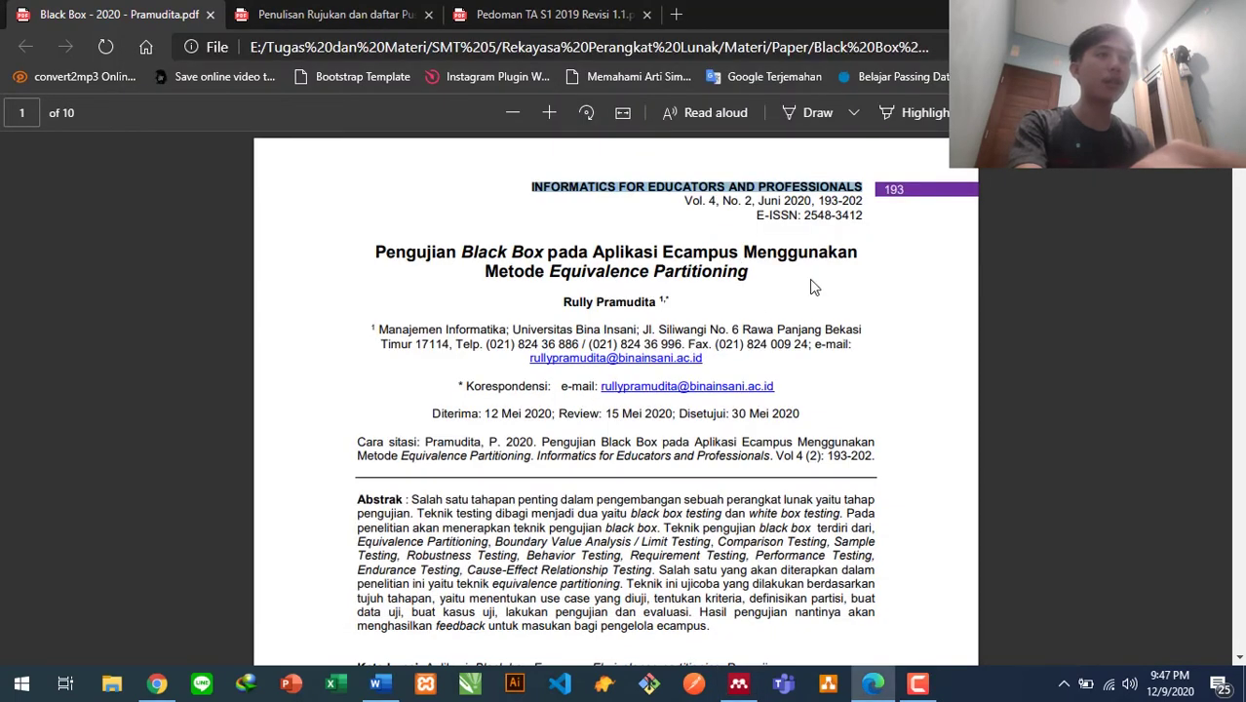
key(alt+Tab)
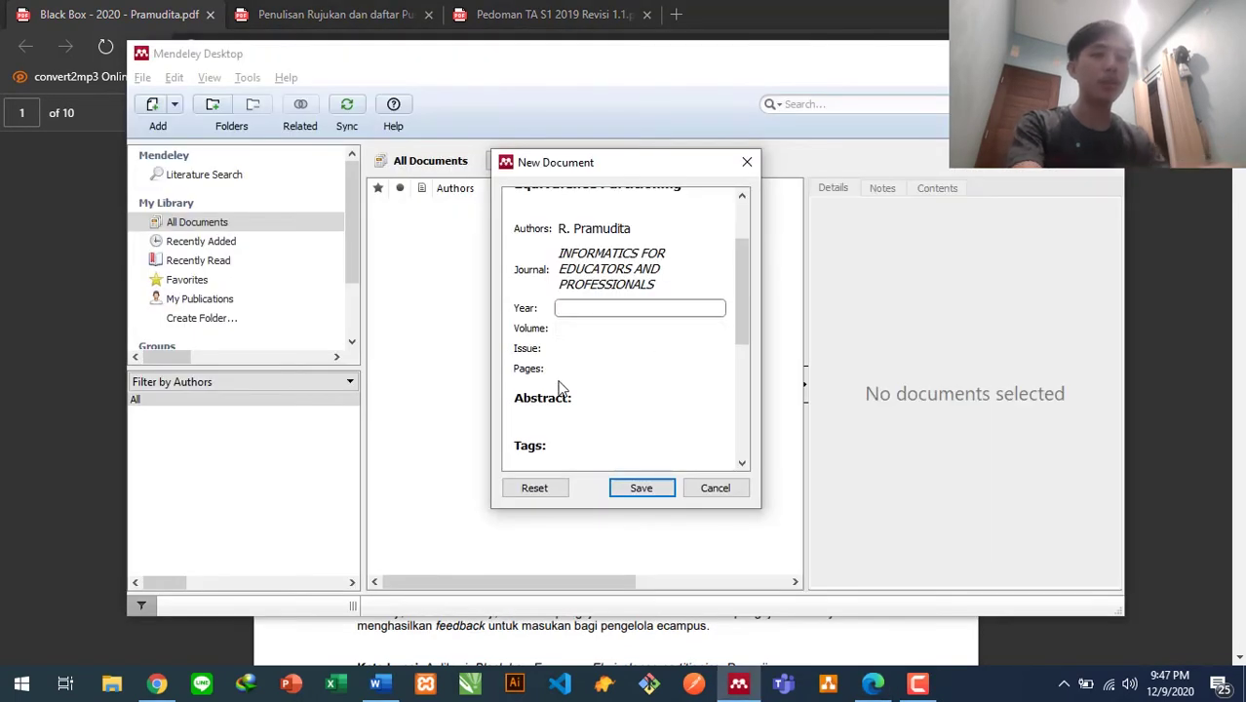
click(588, 330)
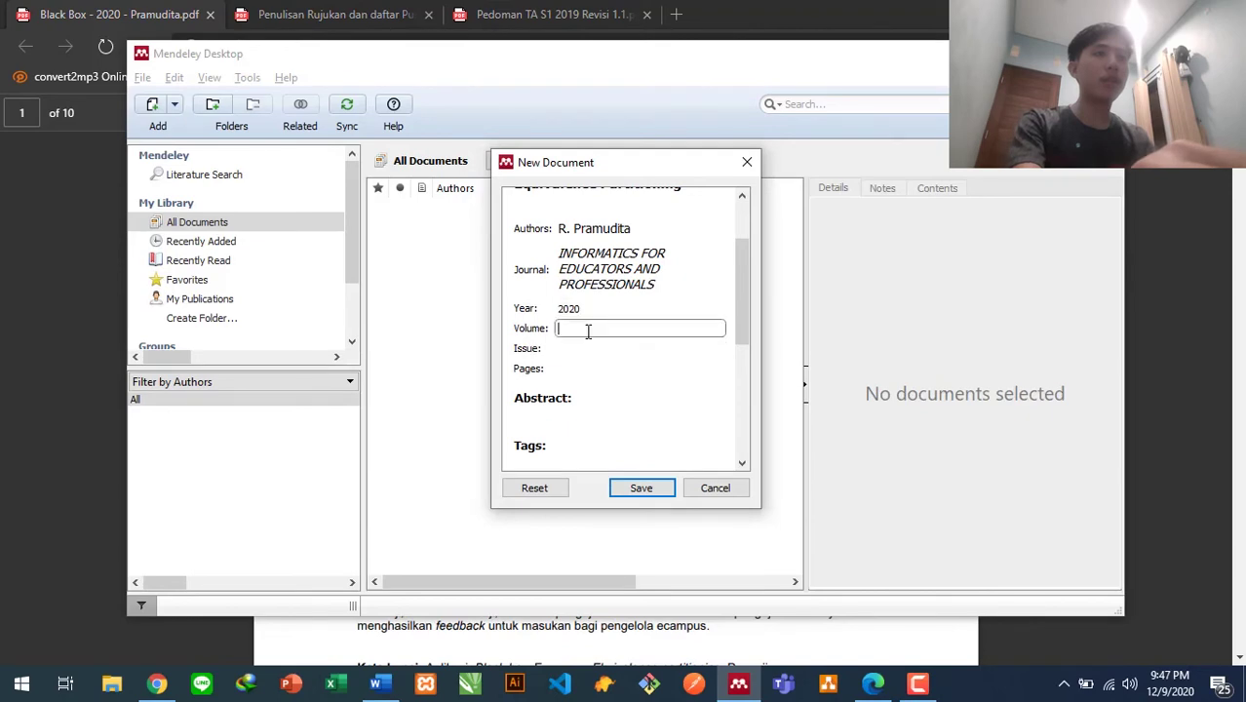
key(alt+Tab)
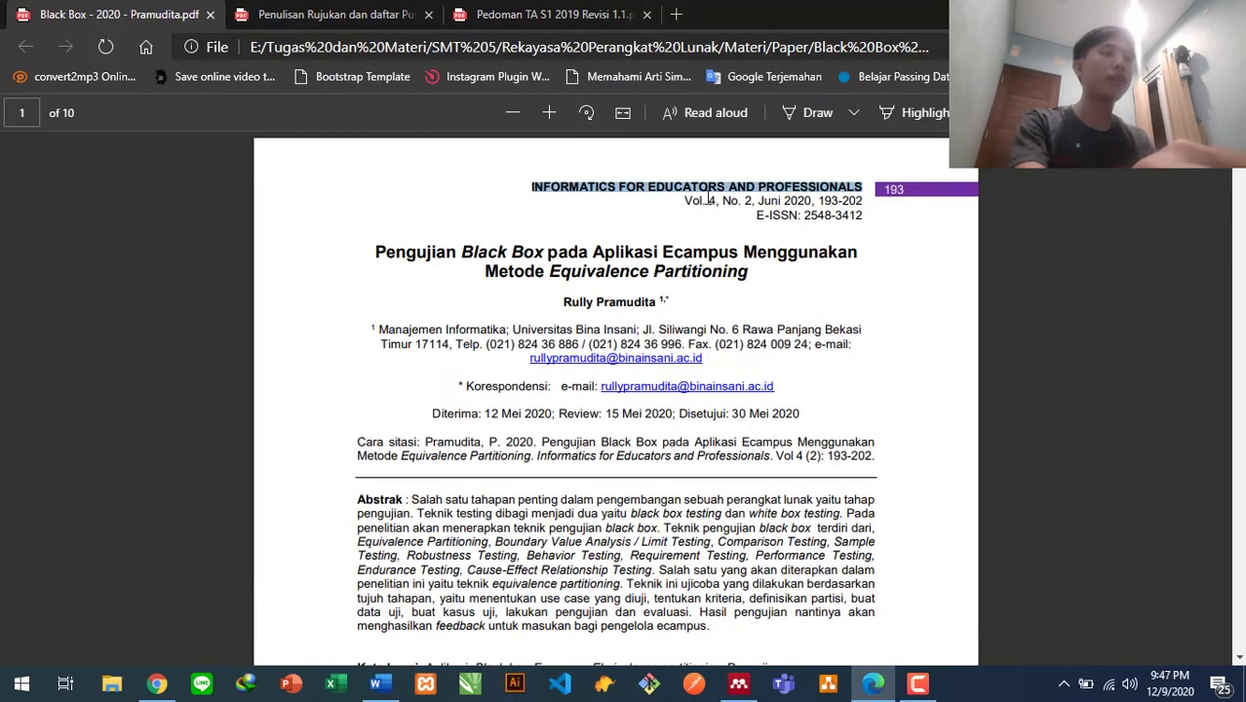
key(alt+Tab)
text(4)
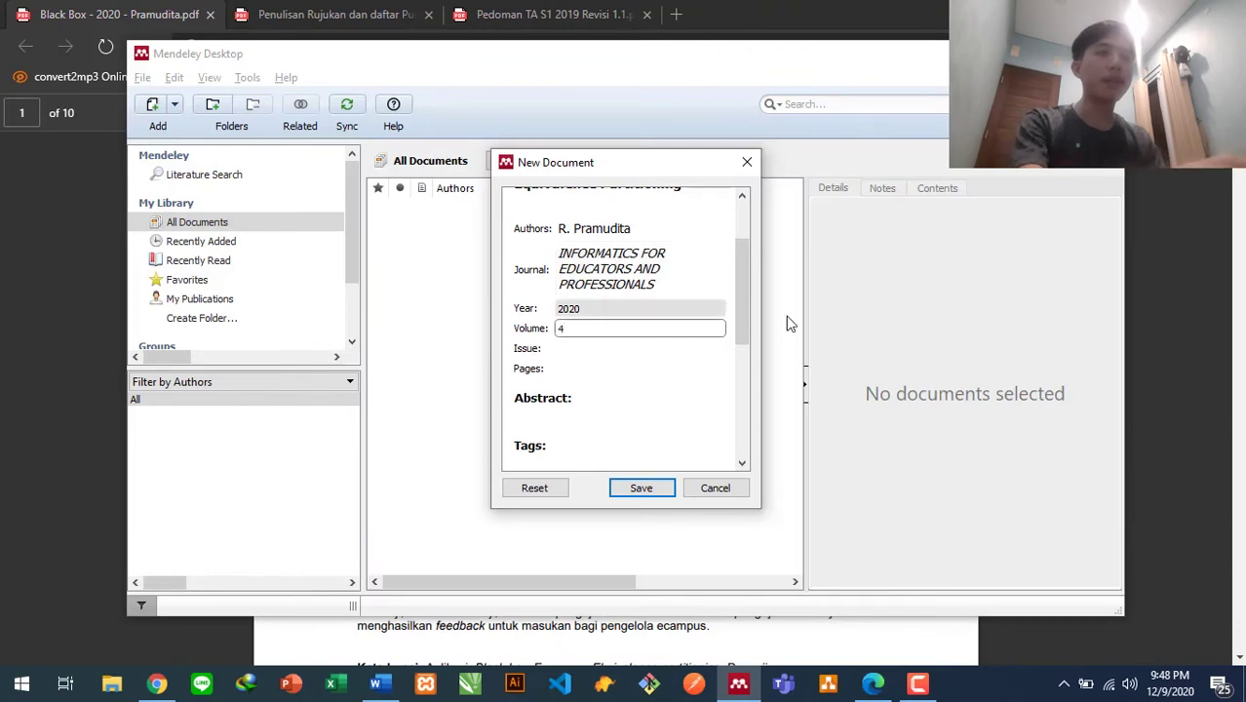
Check the issue number in the PDF and set the entry's issue to 2.
click(648, 351)
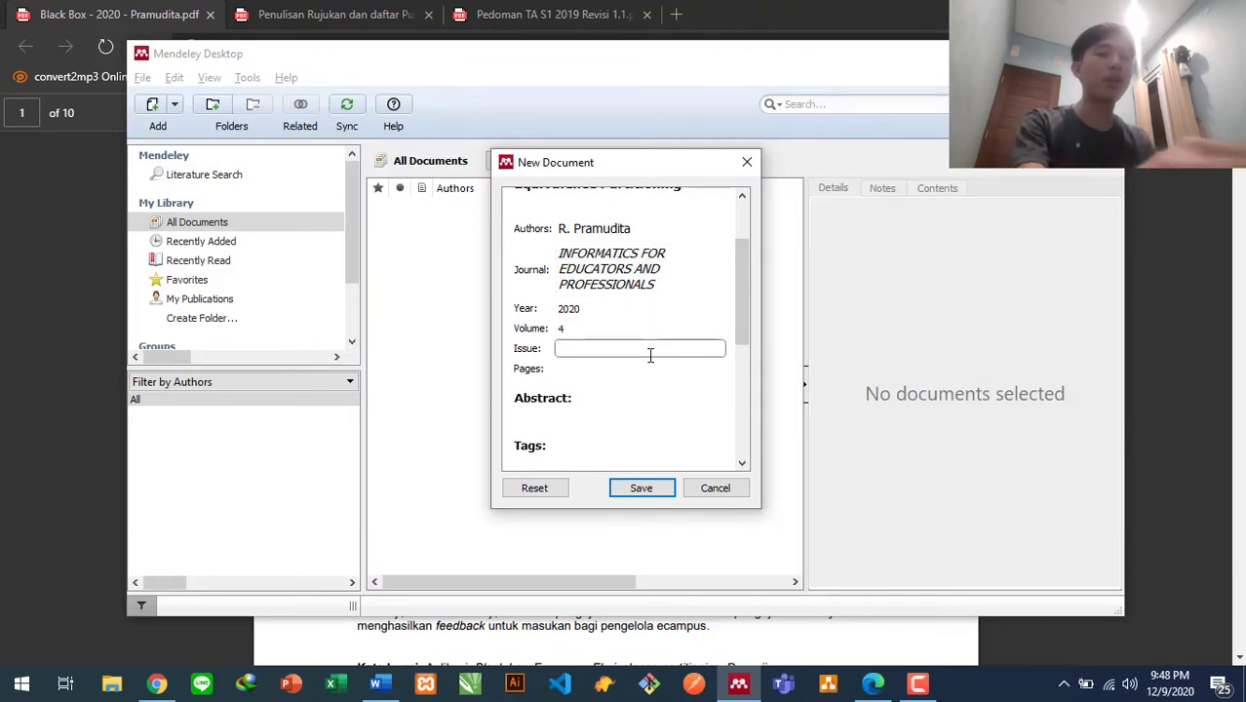
key(alt+Tab)
key(alt+Tab)
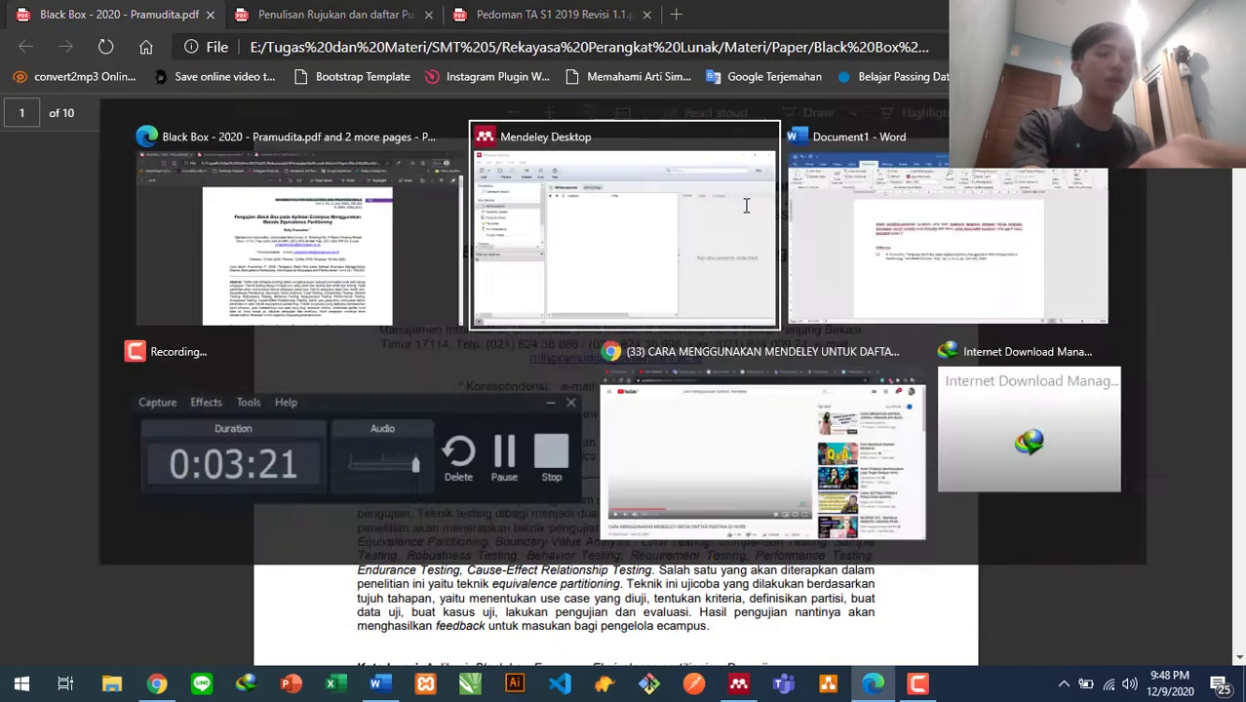
text(2)
Set the entry's pages to 193-202, copied from the PDF header in Edge.
click(602, 366)
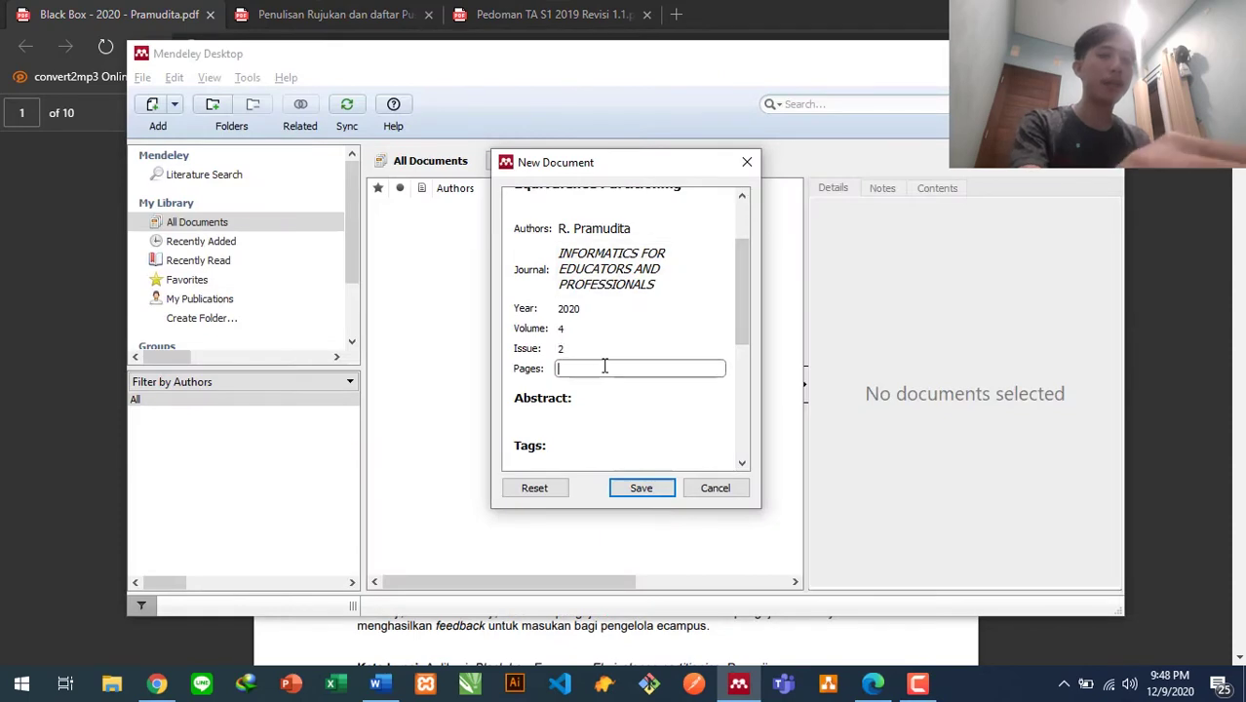
key(alt+Tab)
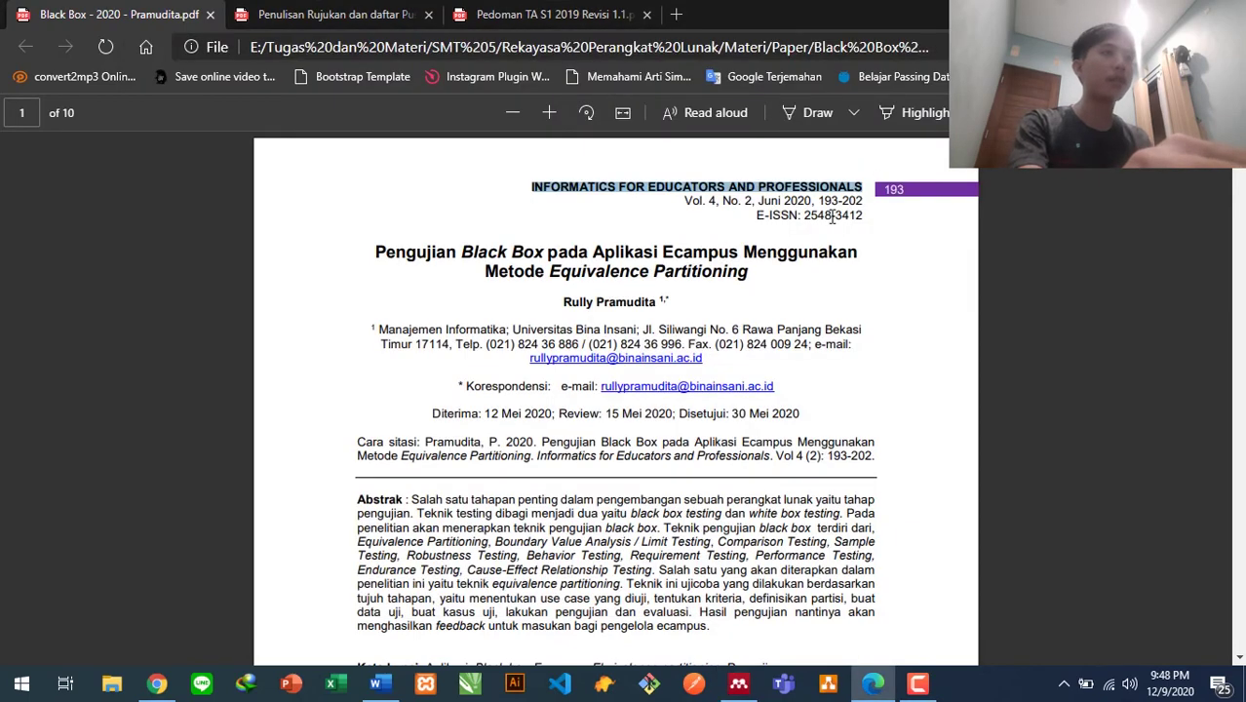
key(alt+Tab)
key(alt+Tab)
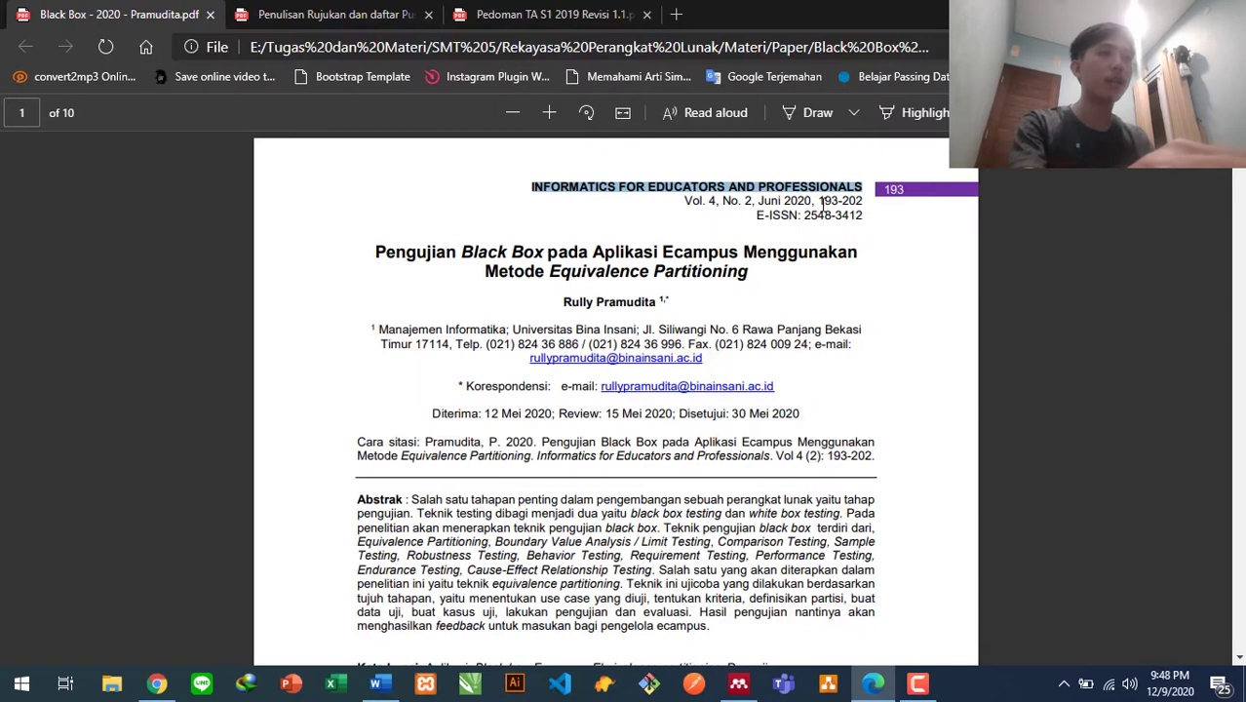
drag(819, 201, 866, 201)
key(ctrl+c)
key(alt+Tab)
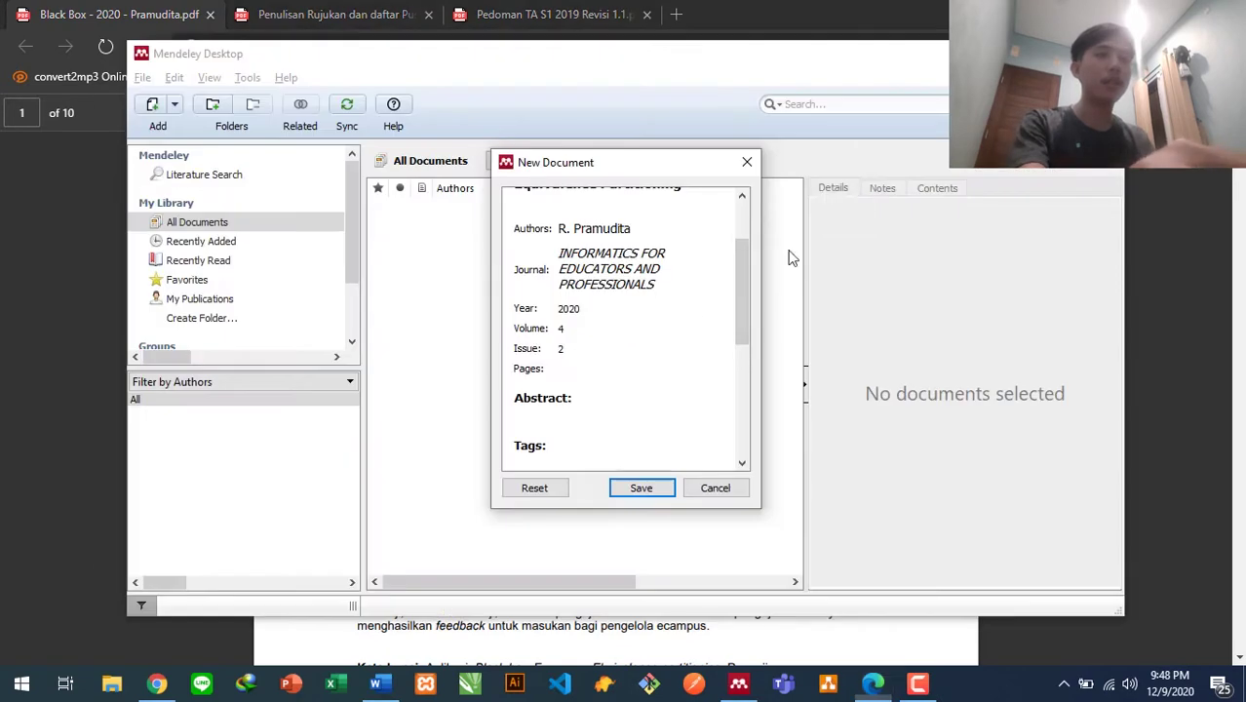
key(ctrl+v)
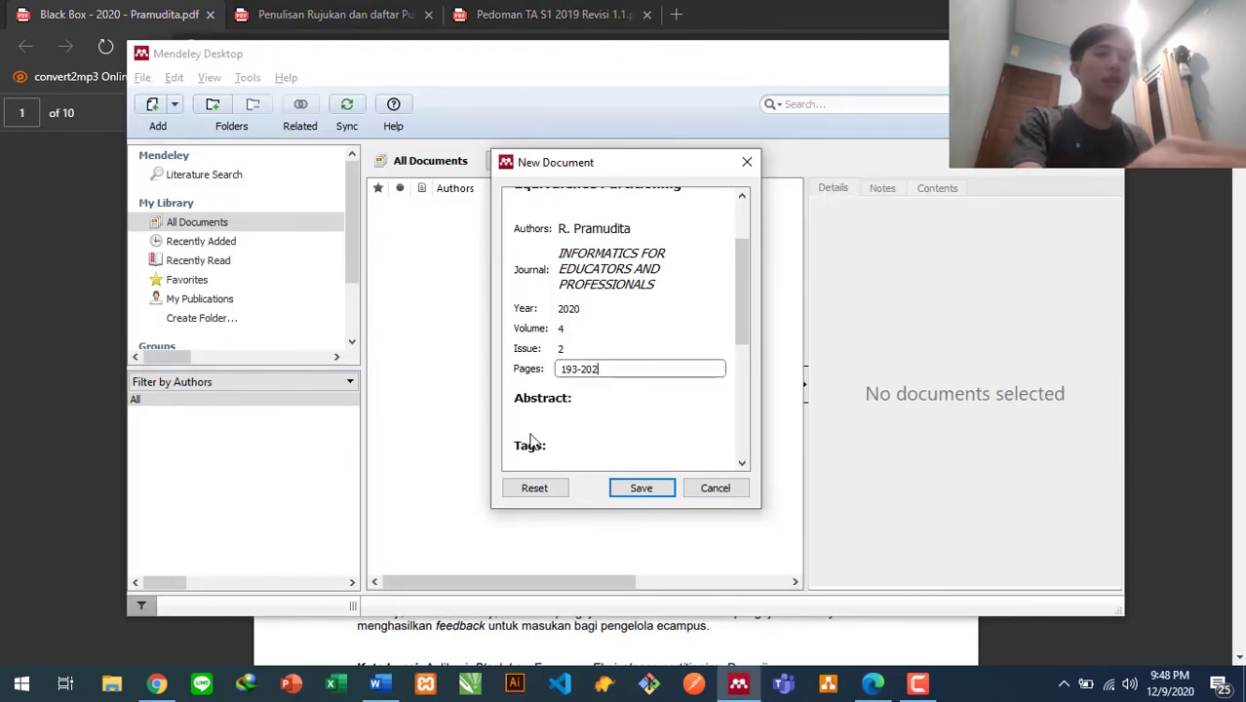
Look over the remaining fields of the new journal article entry and save it to the Mendeley library.
scroll(529, 440, down, 3)
scroll(529, 440, up, 1)
scroll(531, 441, down, 2)
scroll(531, 441, up, 5)
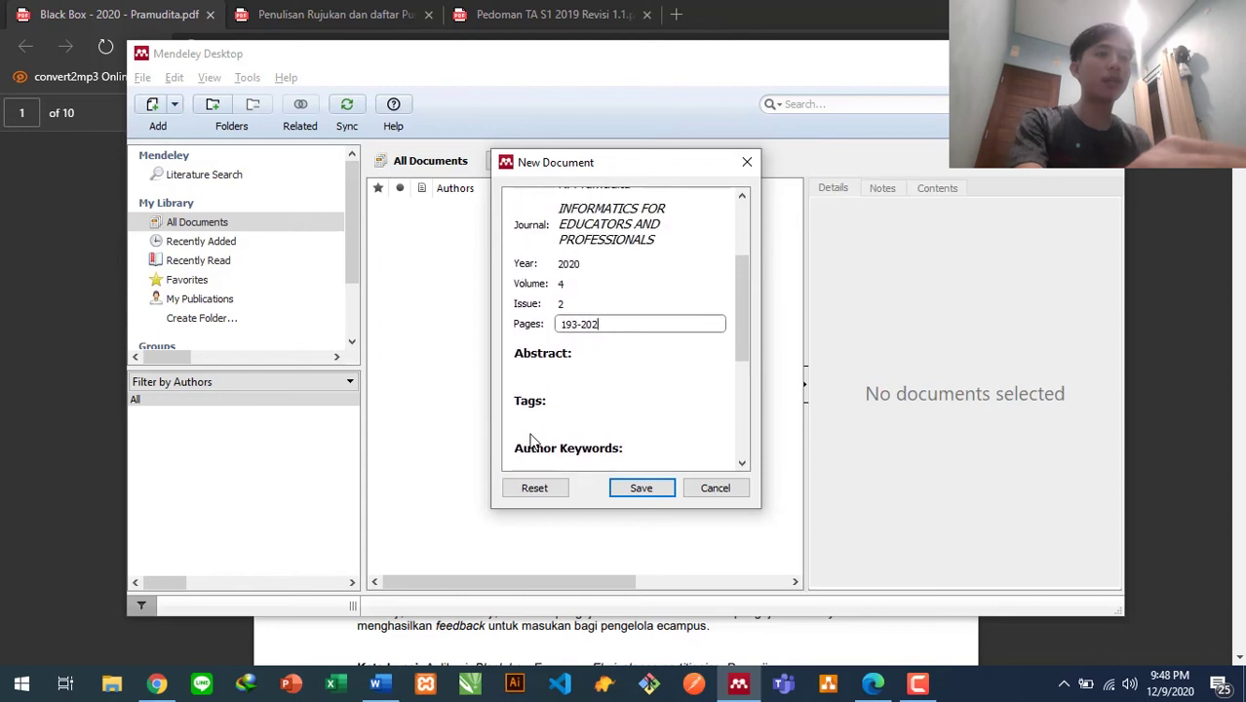
click(652, 488)
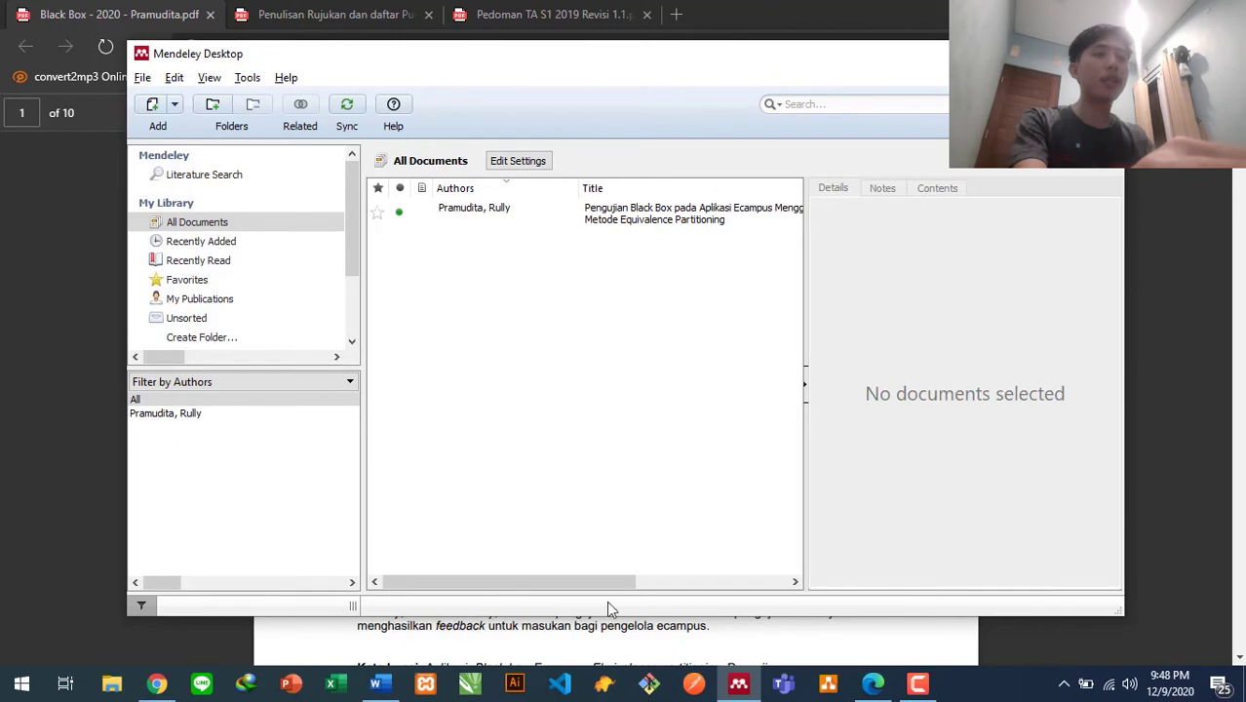
Switch to Word and insert a Mendeley citation of the Black Box article after "perangkat lunak", finding it by the author's first name.
click(379, 685)
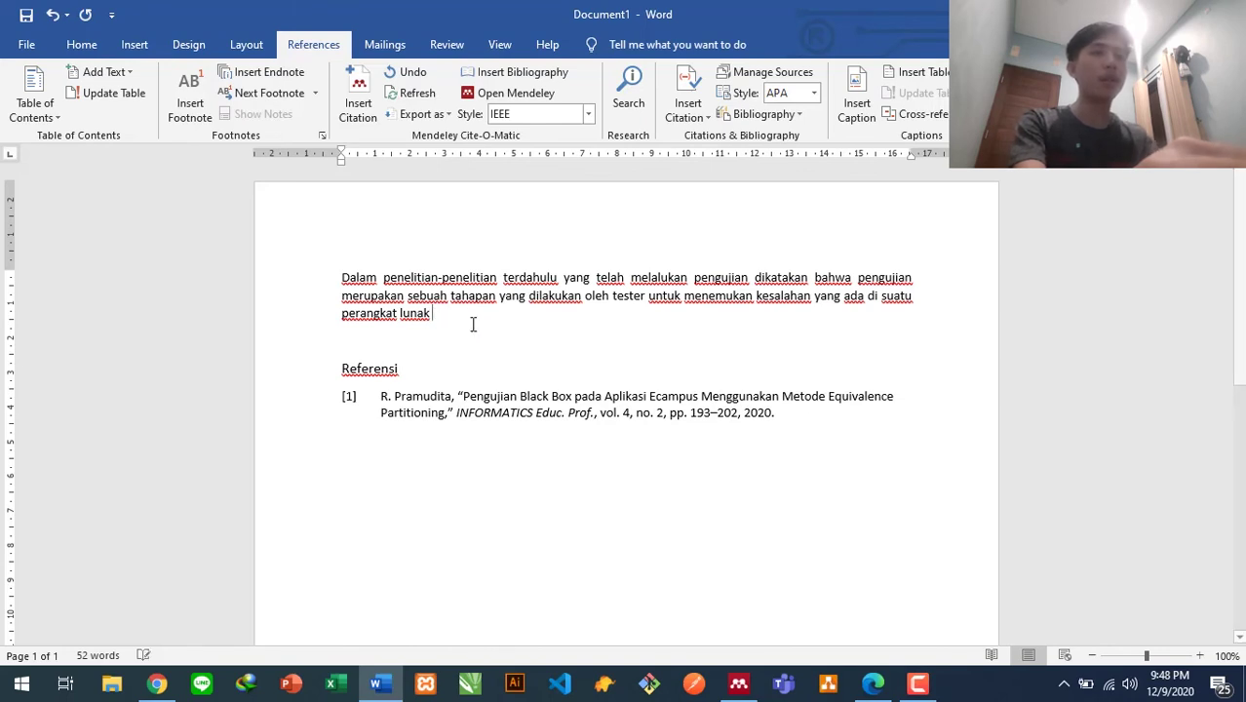
key(BackSpace)
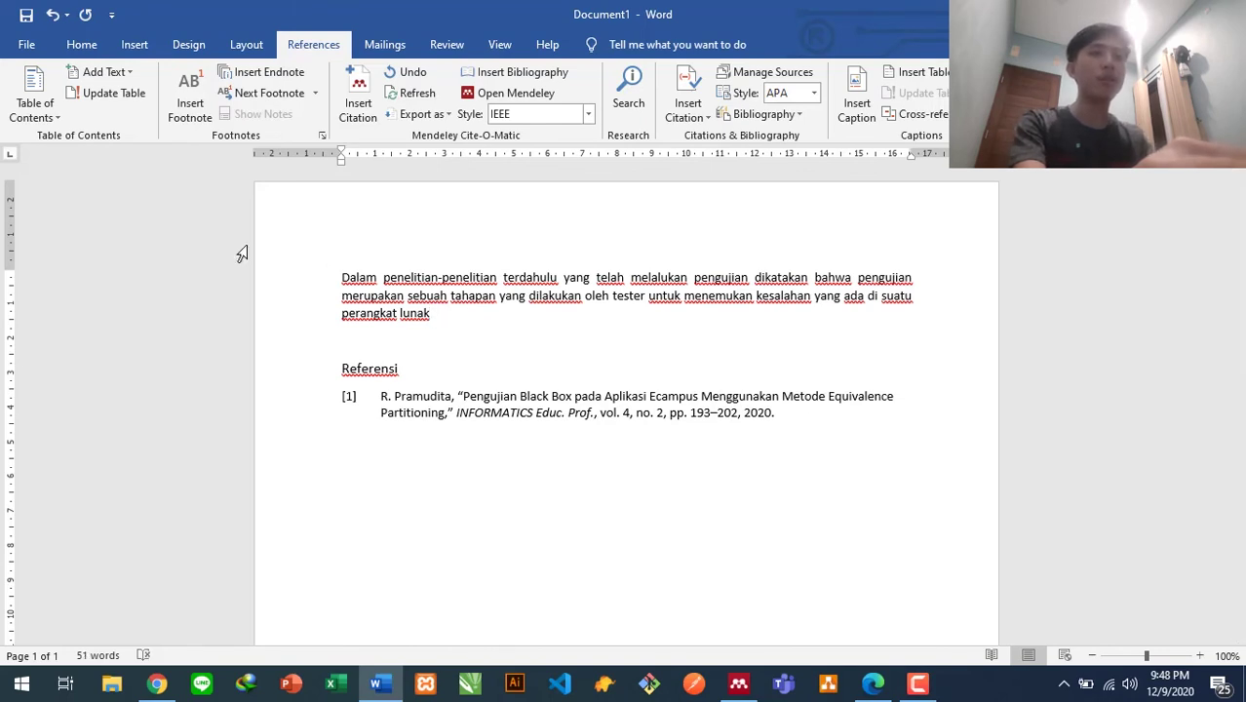
click(366, 125)
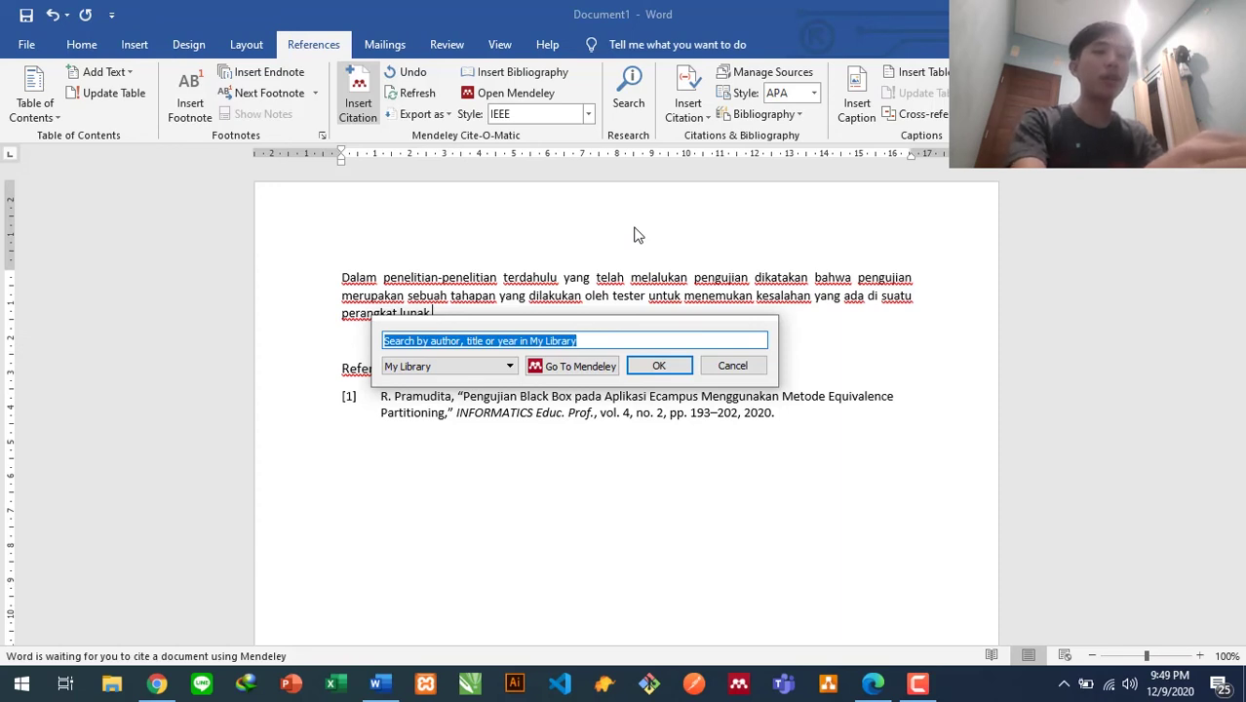
text(rul)
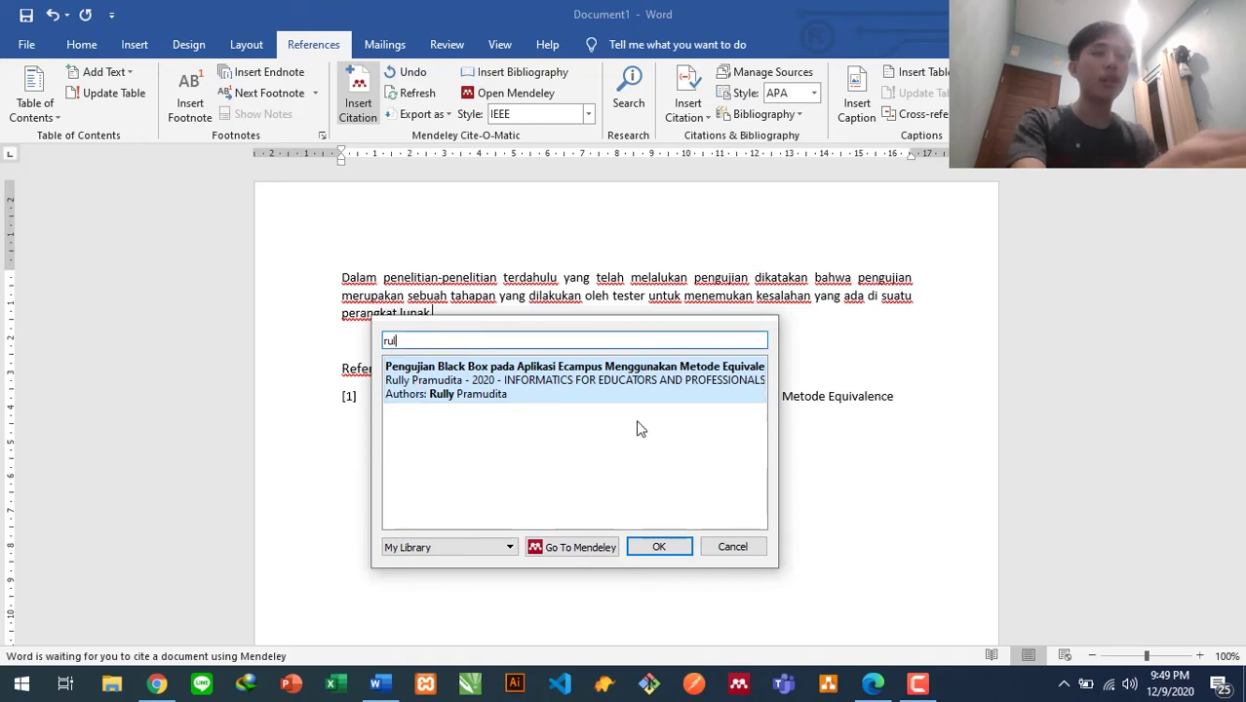
click(684, 552)
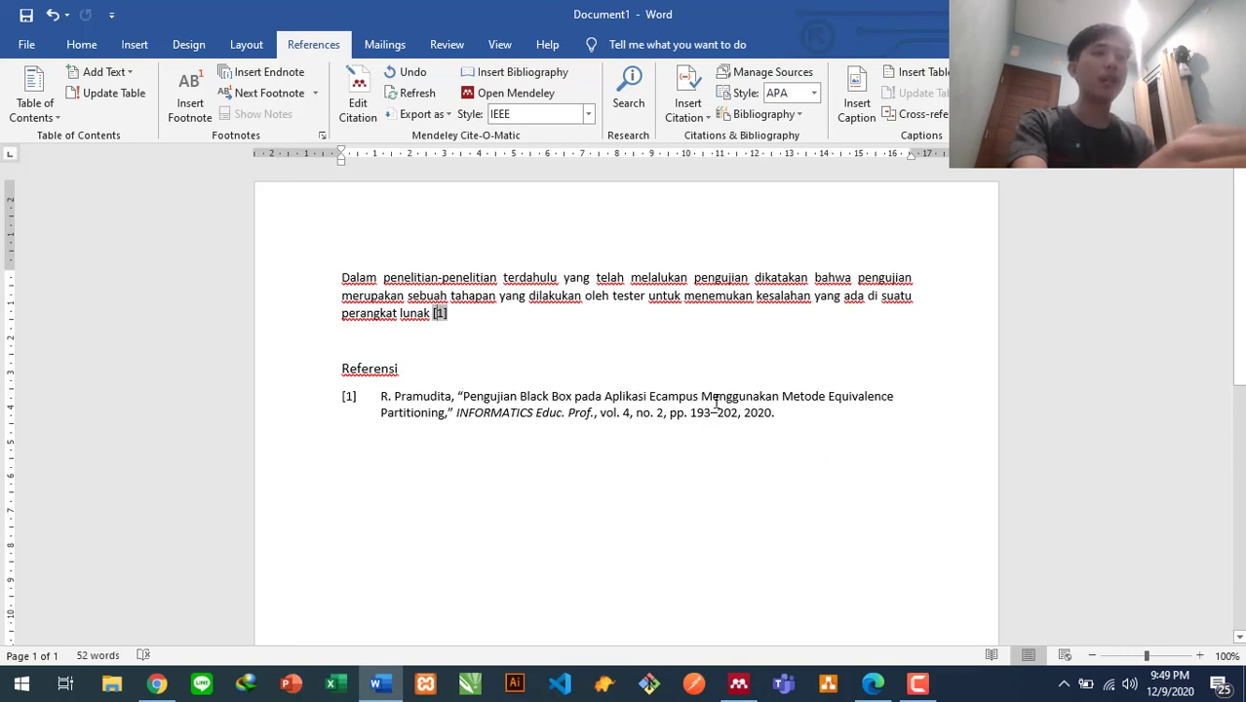
Start a new line below the existing entry under the Referensi heading.
click(632, 398)
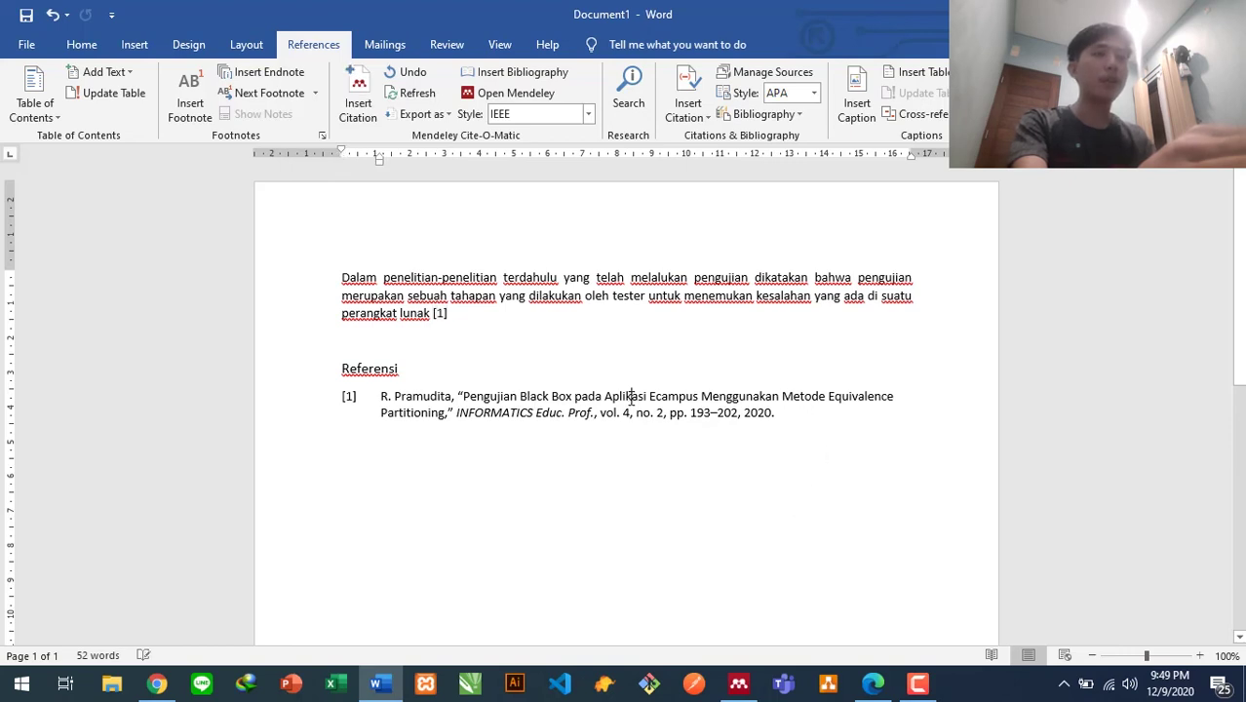
click(437, 394)
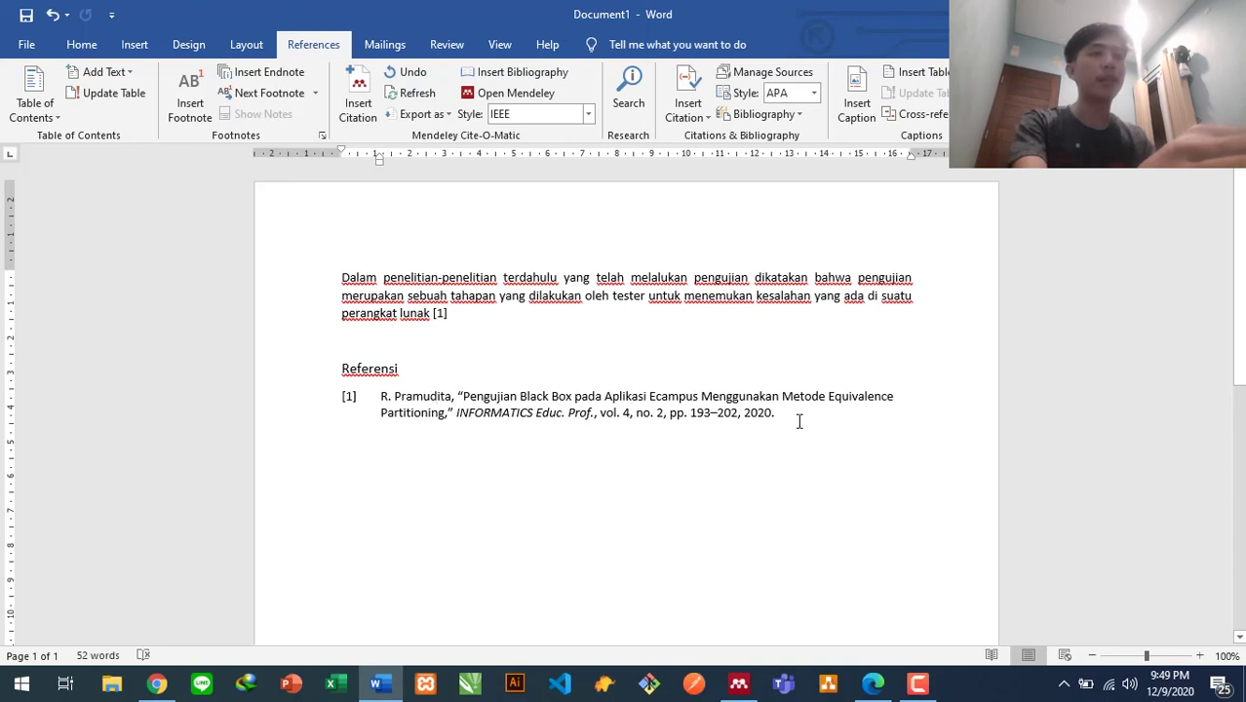
key(Return)
Try the American Psychological Association 7th edition citation style and switch back to IEEE.
click(588, 114)
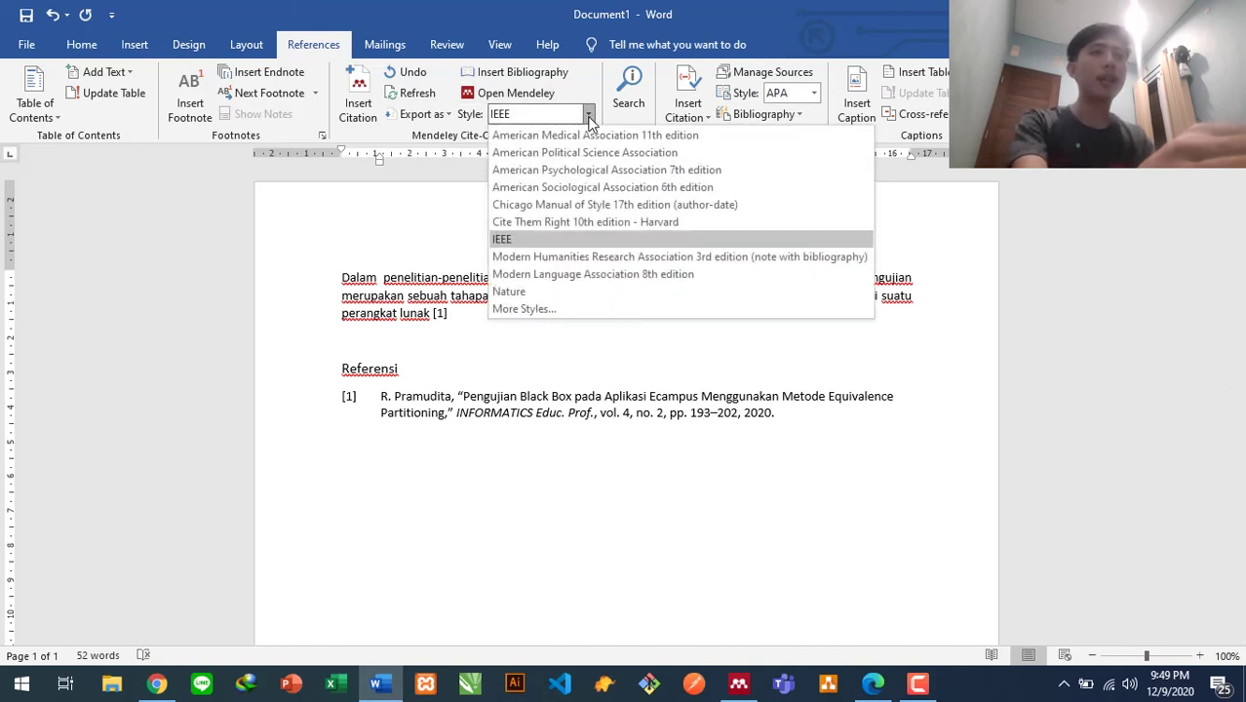
click(536, 172)
click(585, 115)
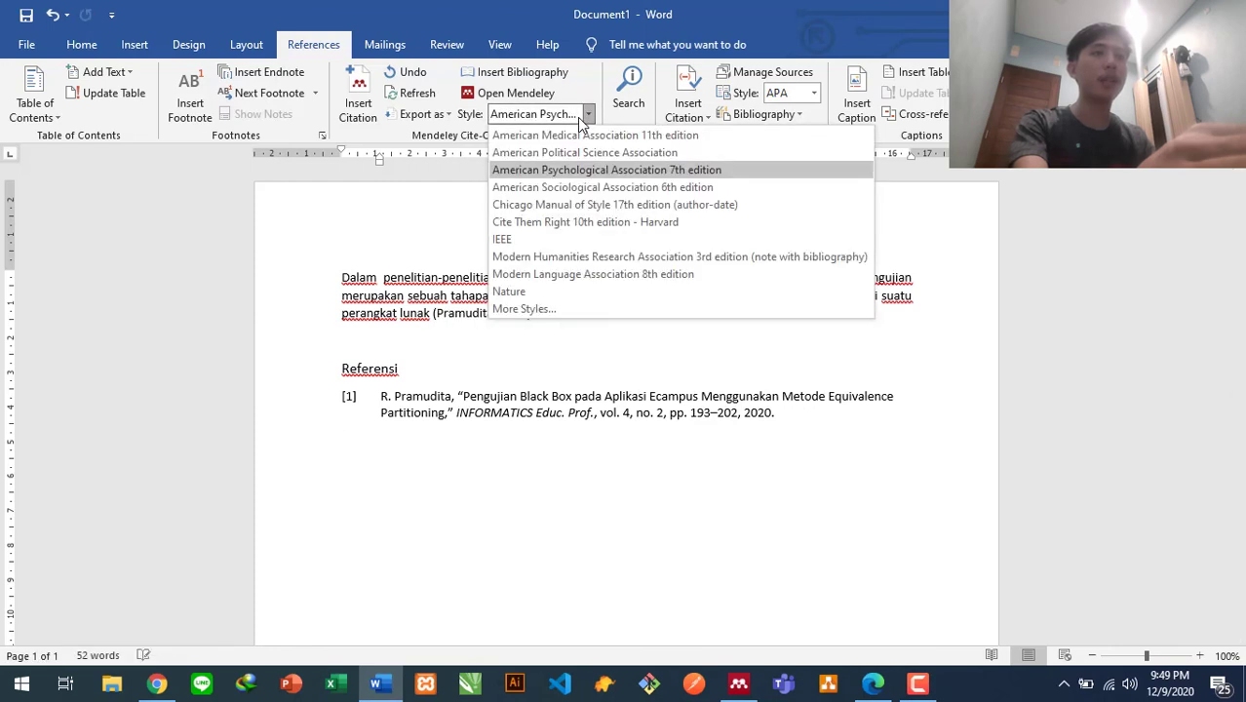
click(497, 239)
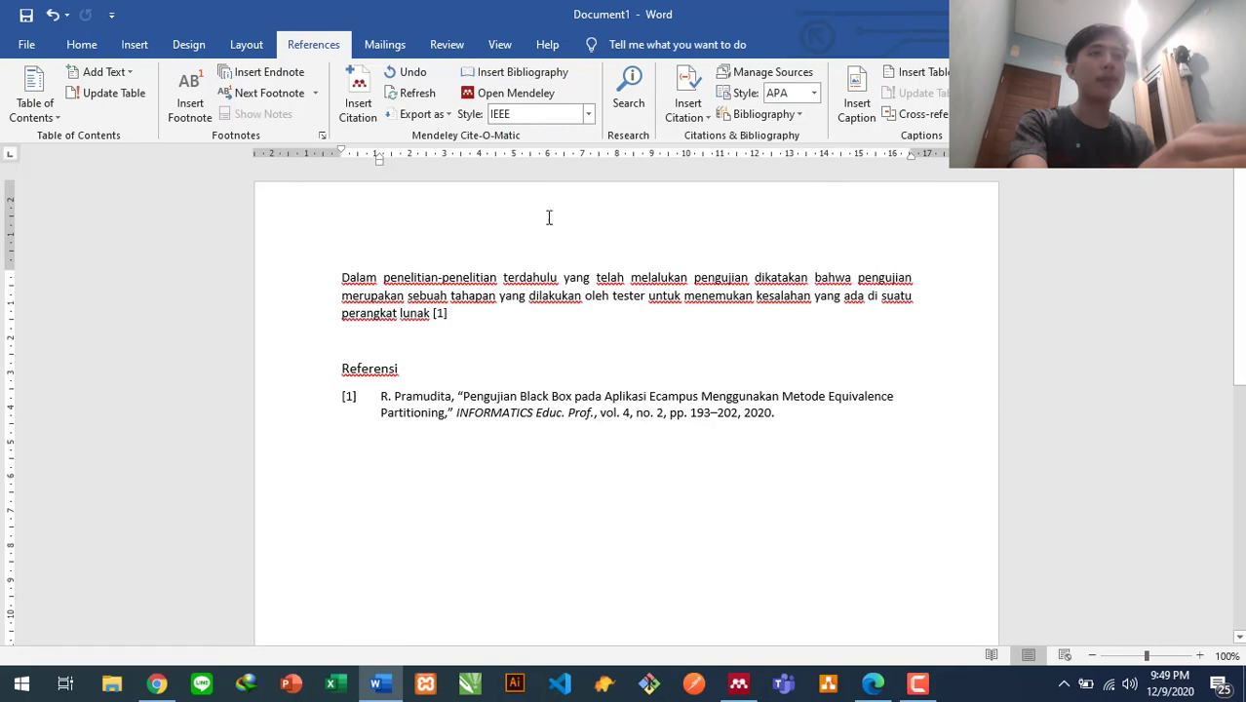
Insert the Mendeley bibliography on the new line below the existing Referensi entry.
click(550, 68)
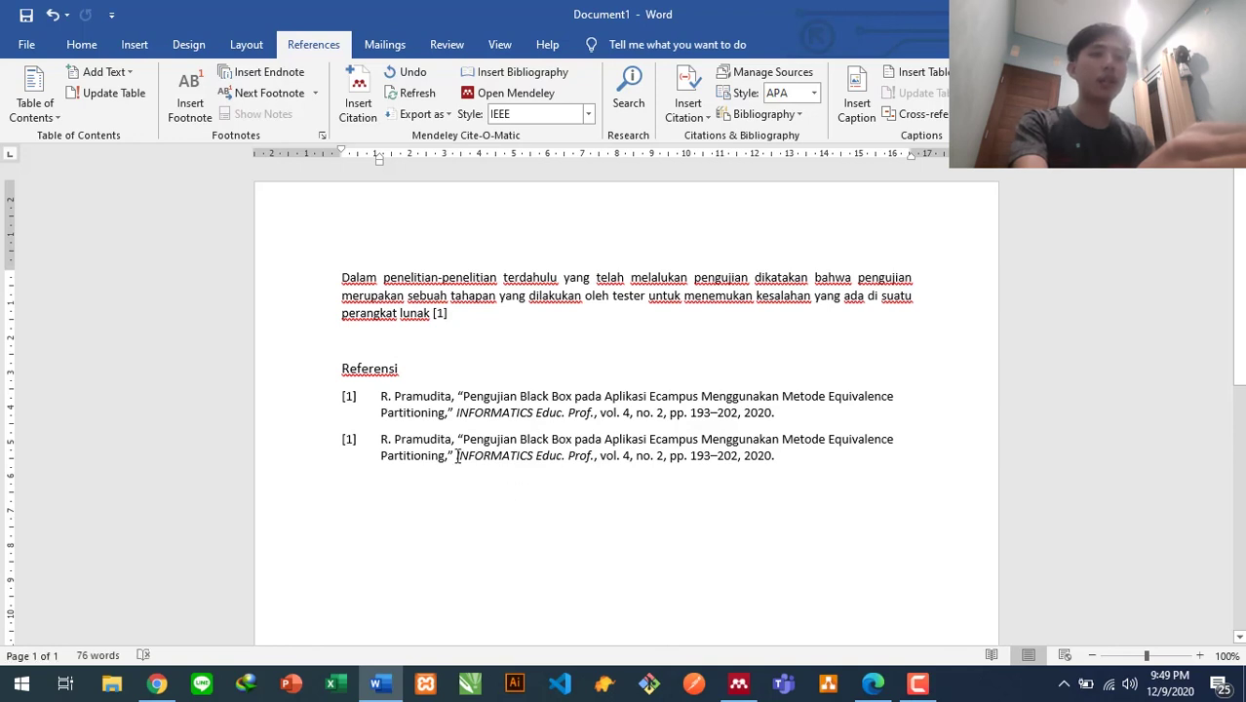
click(417, 436)
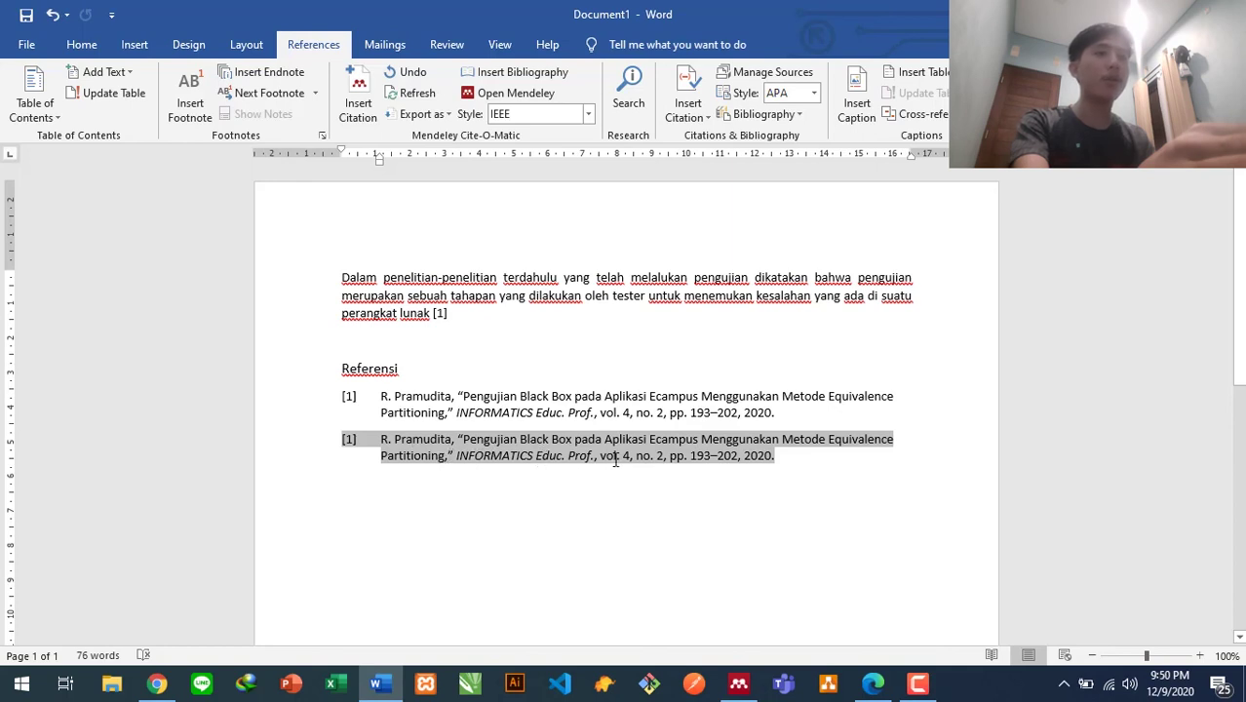
click(783, 394)
click(804, 471)
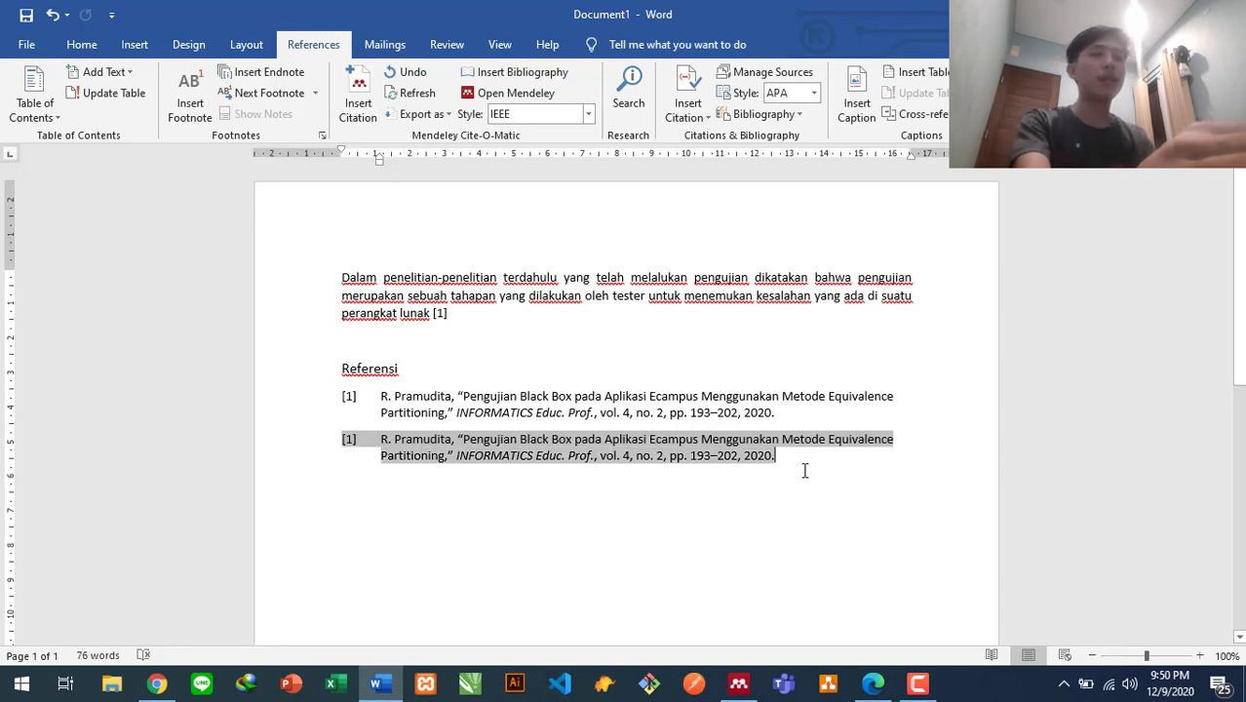